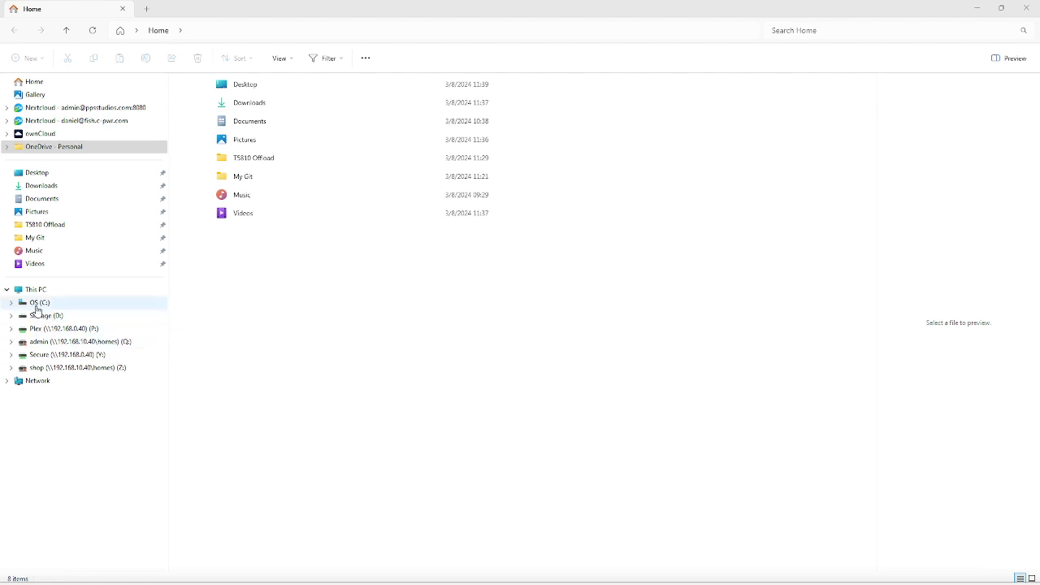
Step: Confirm C:\XboxGames\GameSave\wgs is empty, then return to the C: drive root
{"action": "left_click", "coordinate": [35, 305]}
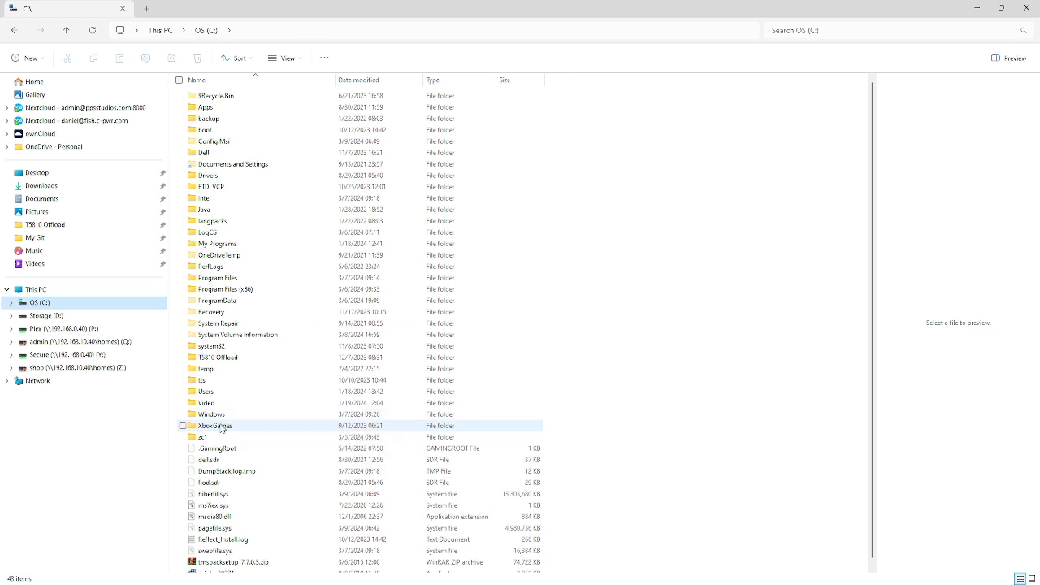
{"action": "double_click", "coordinate": [246, 95]}
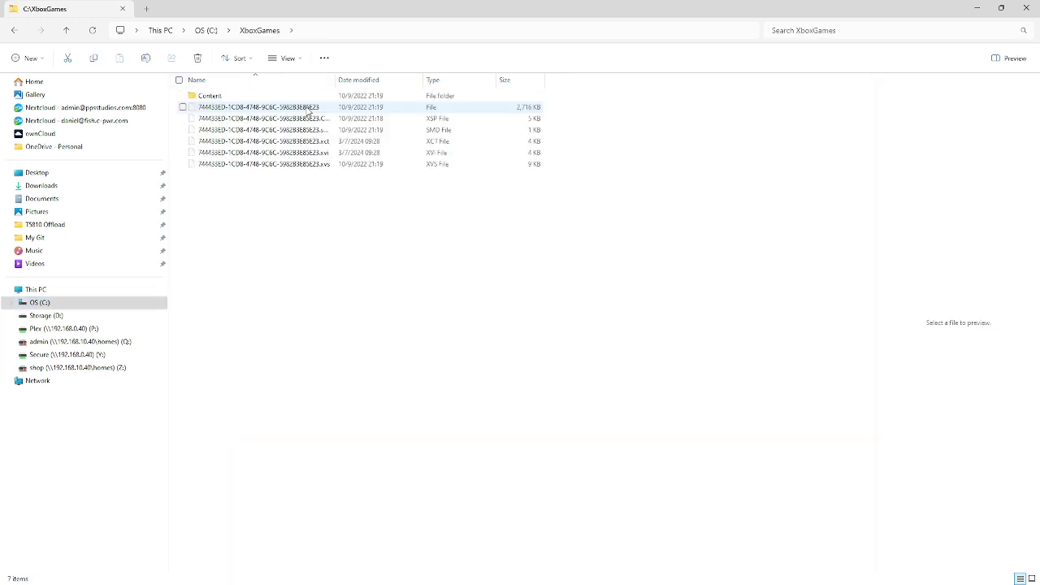
{"action": "left_click", "coordinate": [256, 33]}
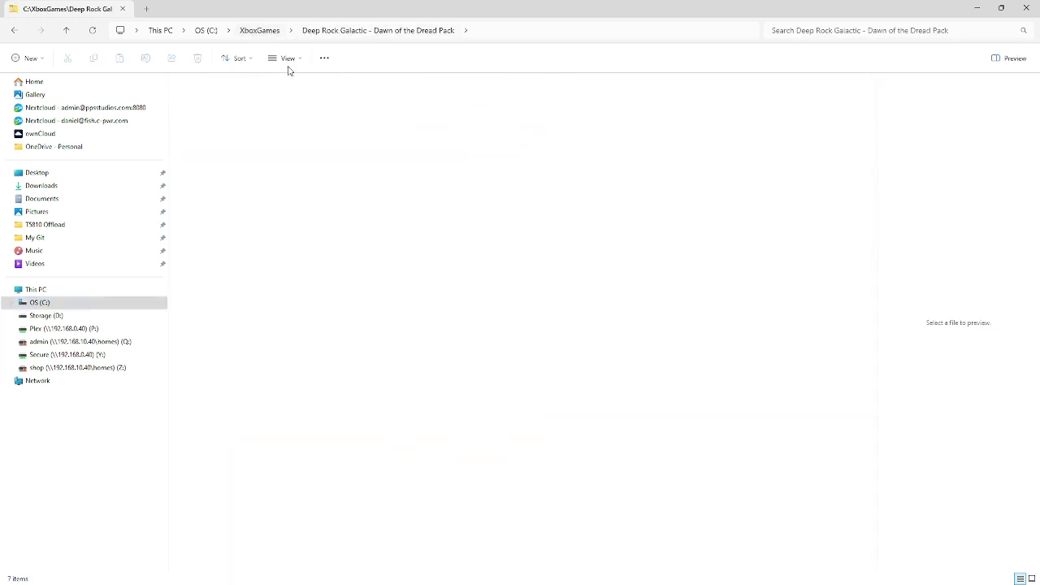
{"action": "double_click", "coordinate": [236, 109]}
{"action": "double_click", "coordinate": [233, 97]}
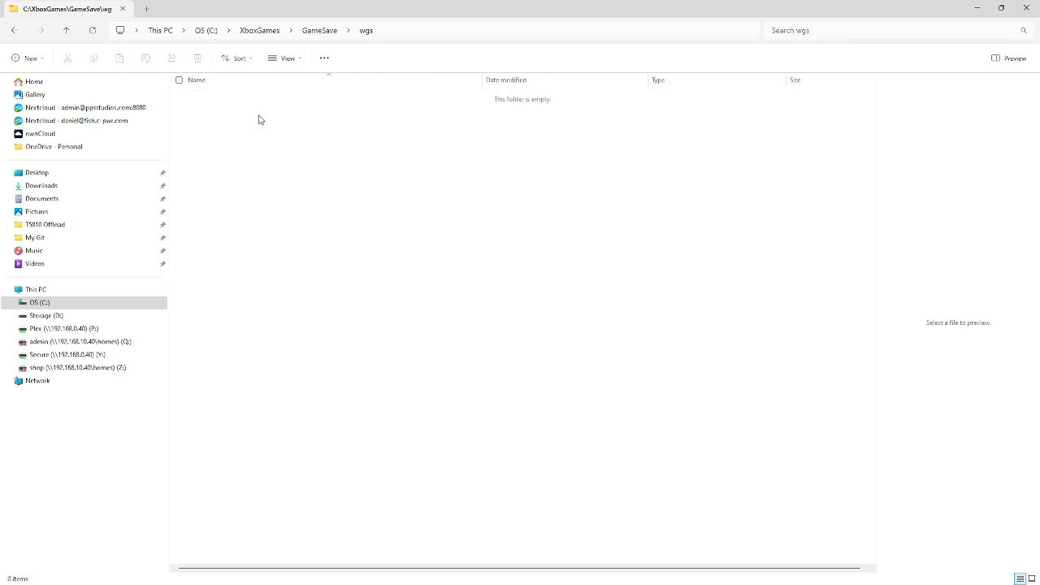
{"action": "left_click", "coordinate": [258, 31]}
{"action": "left_click", "coordinate": [204, 31]}
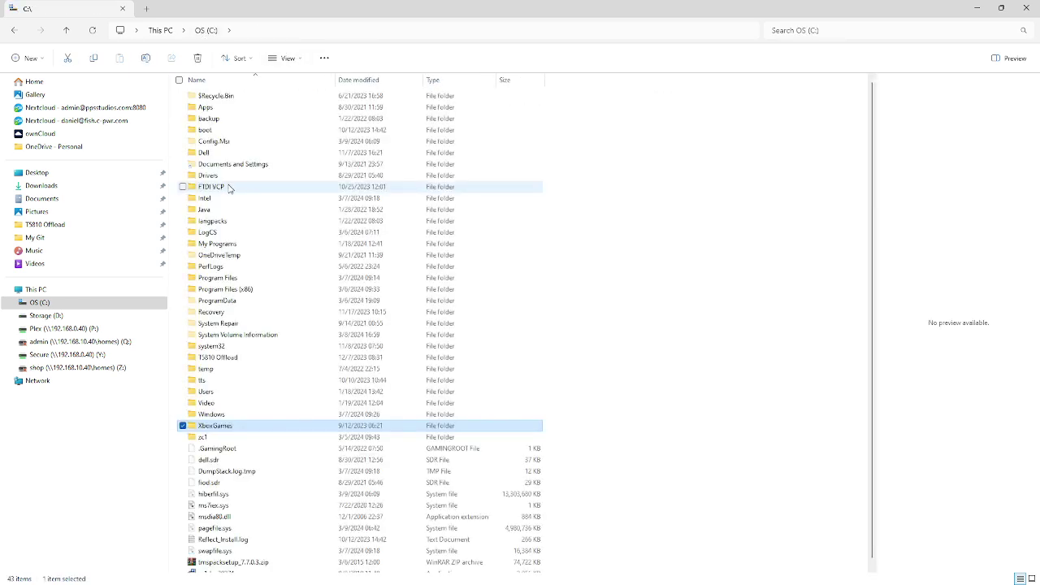
Step: Go through Users, the user's profile and AppData into the Local folder
{"action": "double_click", "coordinate": [217, 392]}
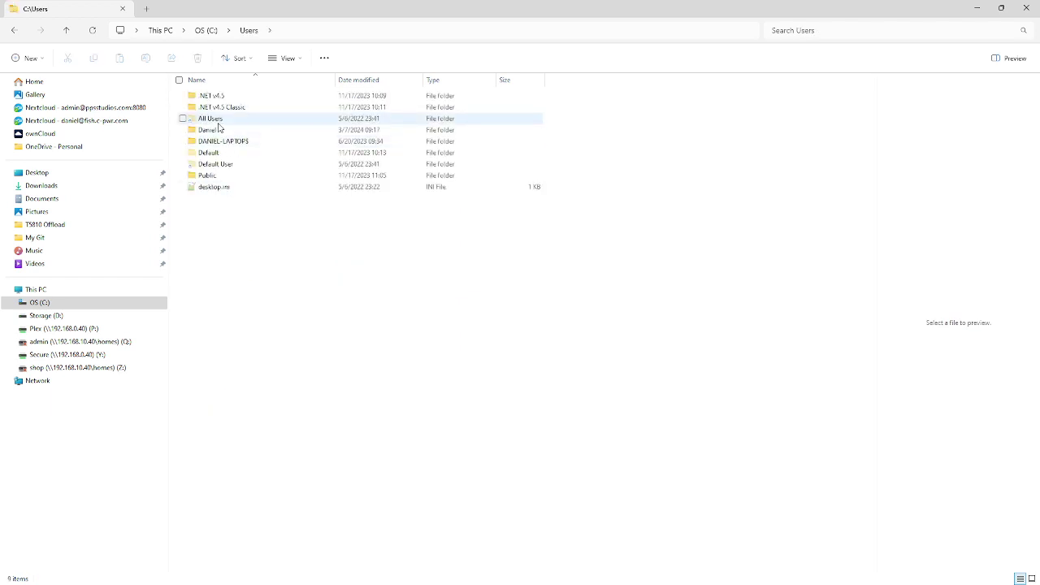
{"action": "double_click", "coordinate": [208, 130]}
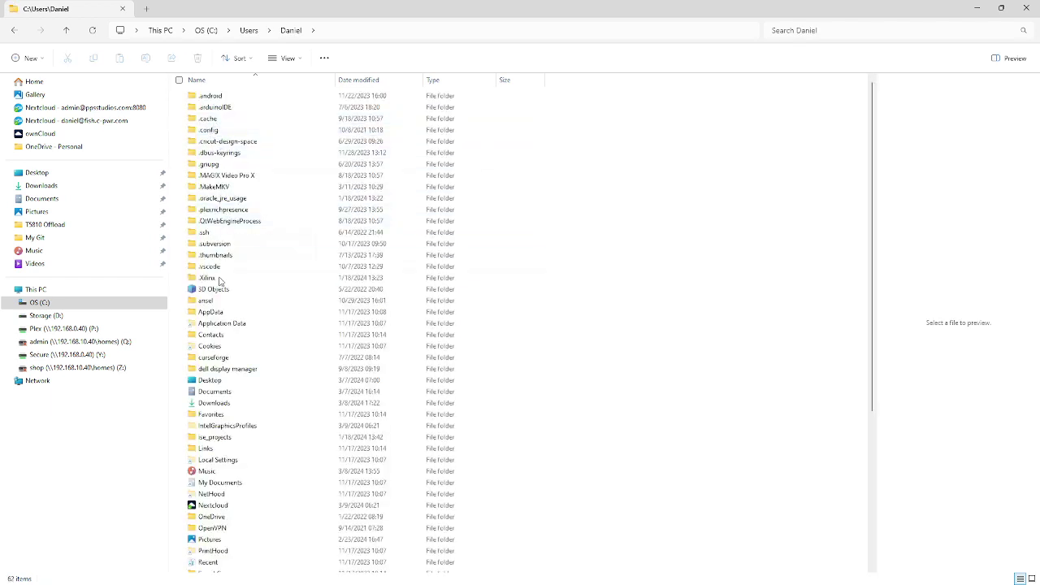
{"action": "double_click", "coordinate": [215, 312]}
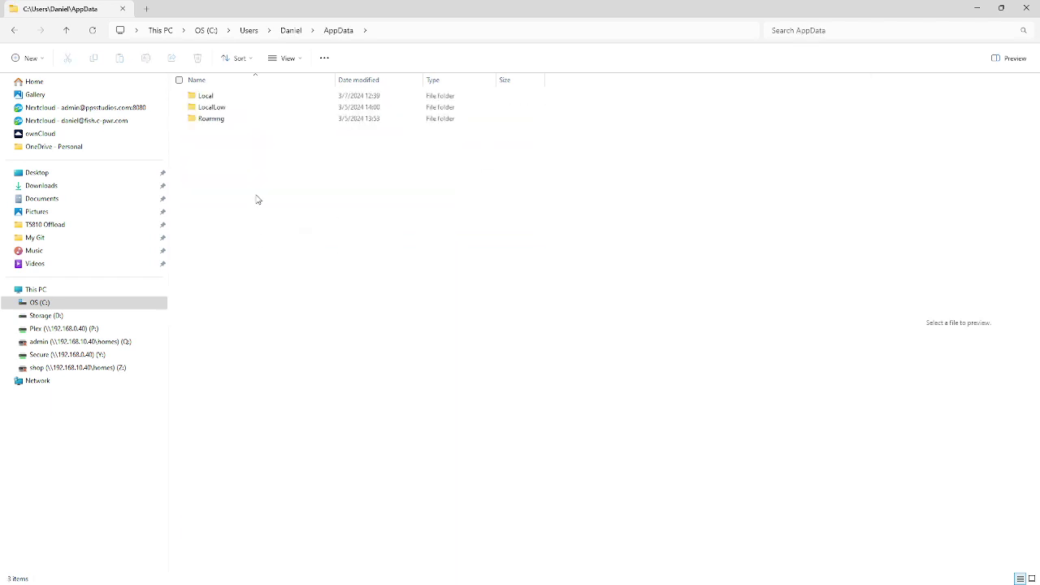
{"action": "double_click", "coordinate": [208, 96]}
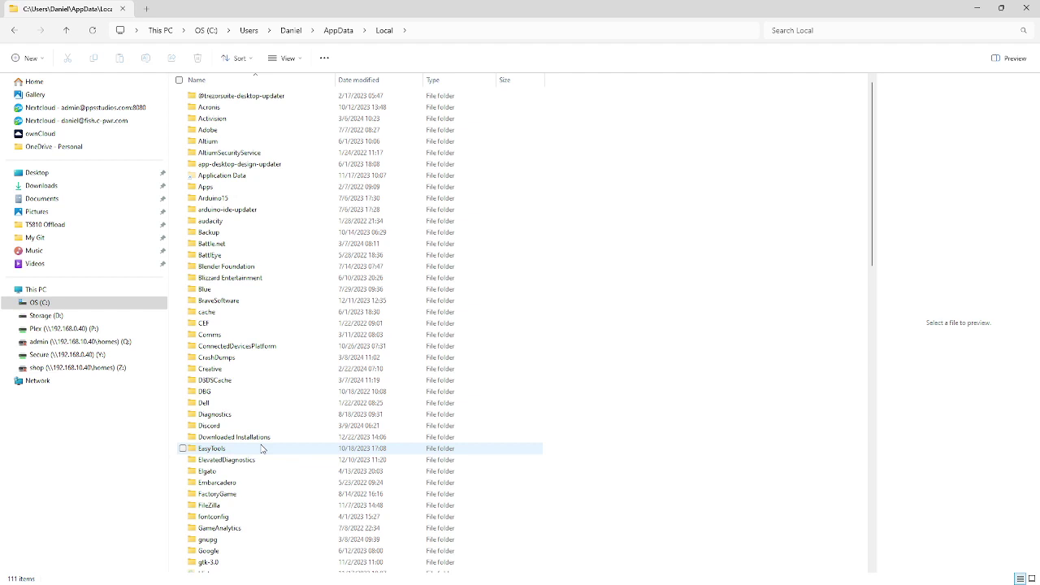
{"action": "scroll", "coordinate": [258, 469], "scroll_direction": "down", "scroll_amount": 12}
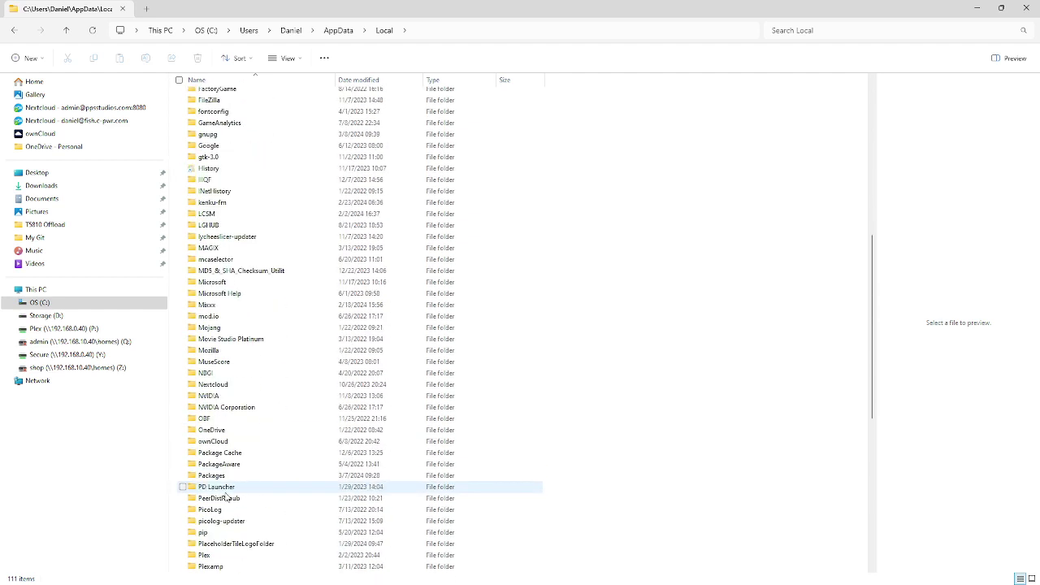
Step: In Packages, widen the Name column and inspect the DeepRockGalactic DLC package folders
{"action": "double_click", "coordinate": [219, 475]}
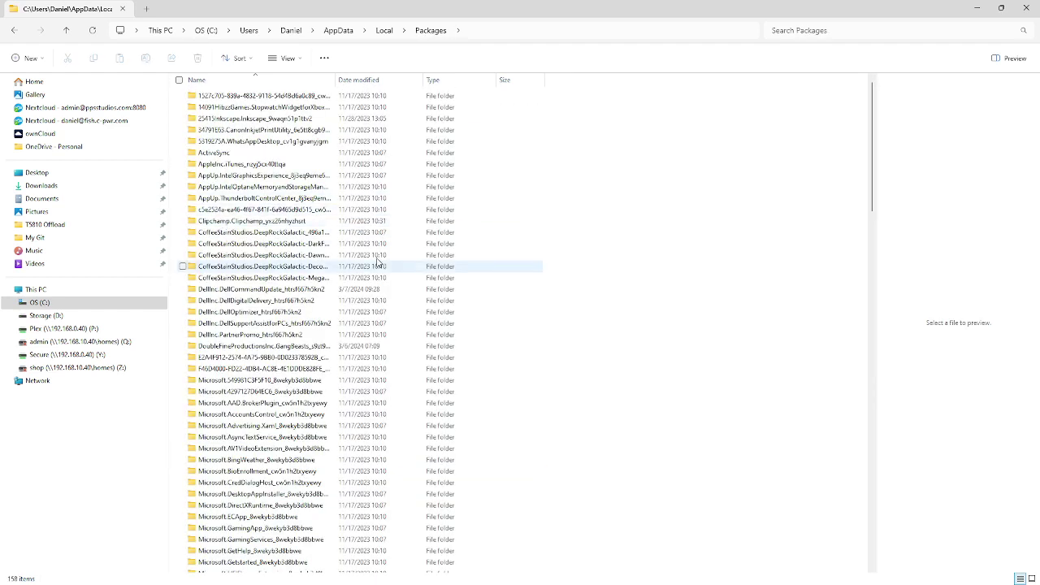
{"action": "left_click_drag", "start_coordinate": [337, 79], "coordinate": [475, 79]}
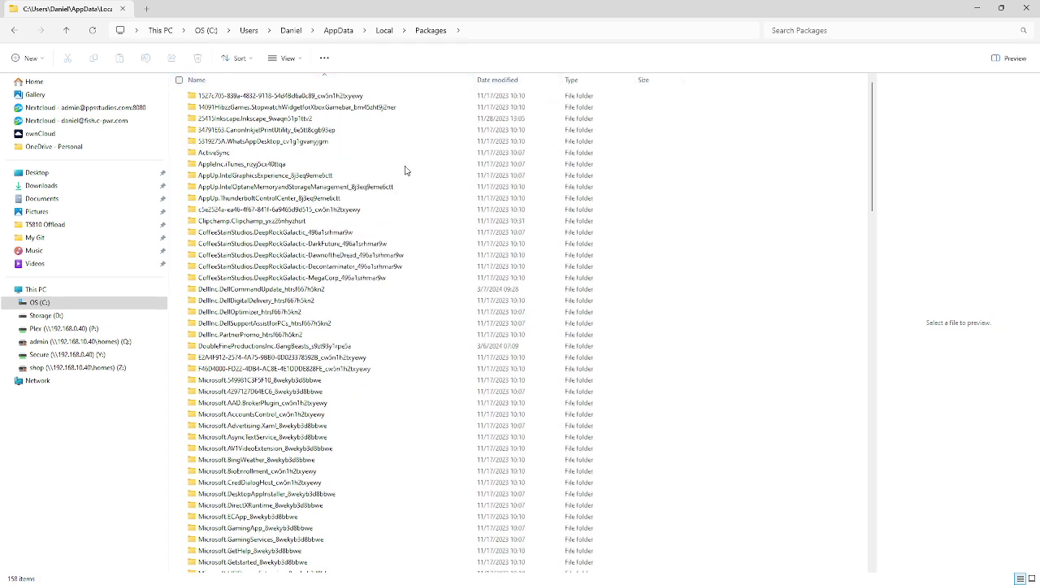
{"action": "left_click", "coordinate": [341, 233]}
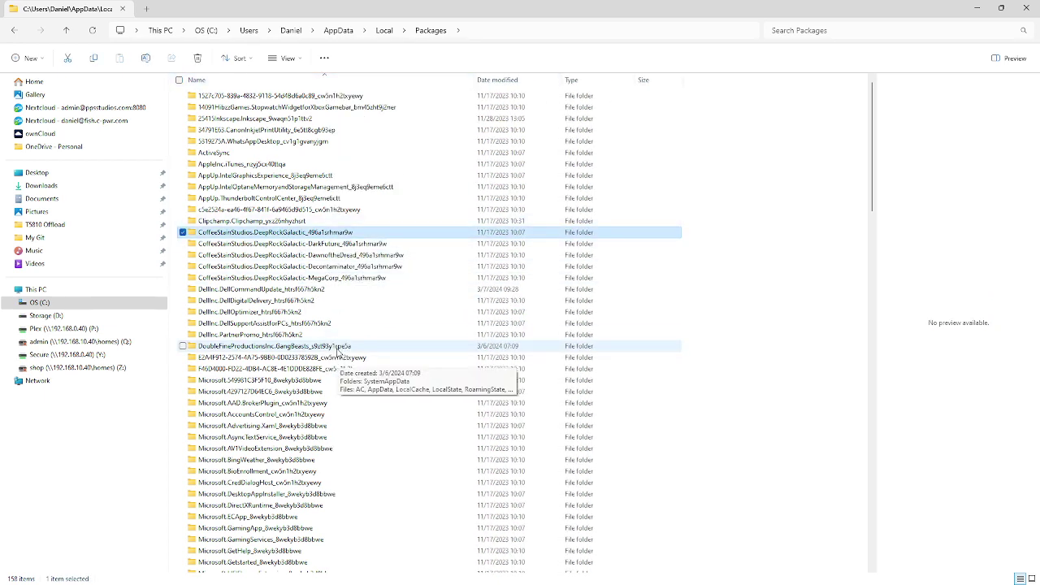
{"action": "left_click", "coordinate": [321, 245]}
{"action": "left_click", "coordinate": [329, 256]}
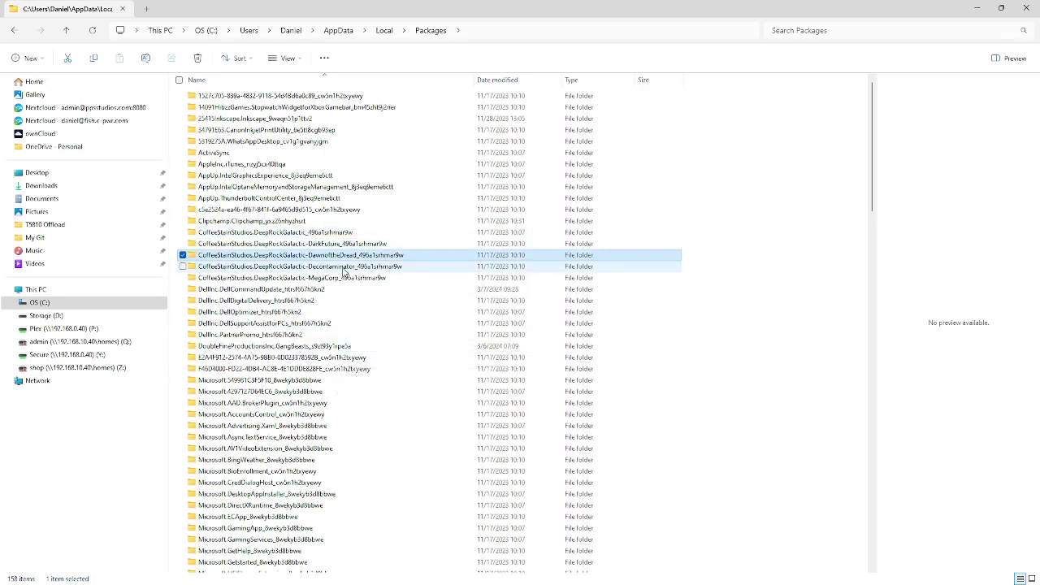
{"action": "left_click", "coordinate": [337, 267]}
{"action": "left_click", "coordinate": [344, 278]}
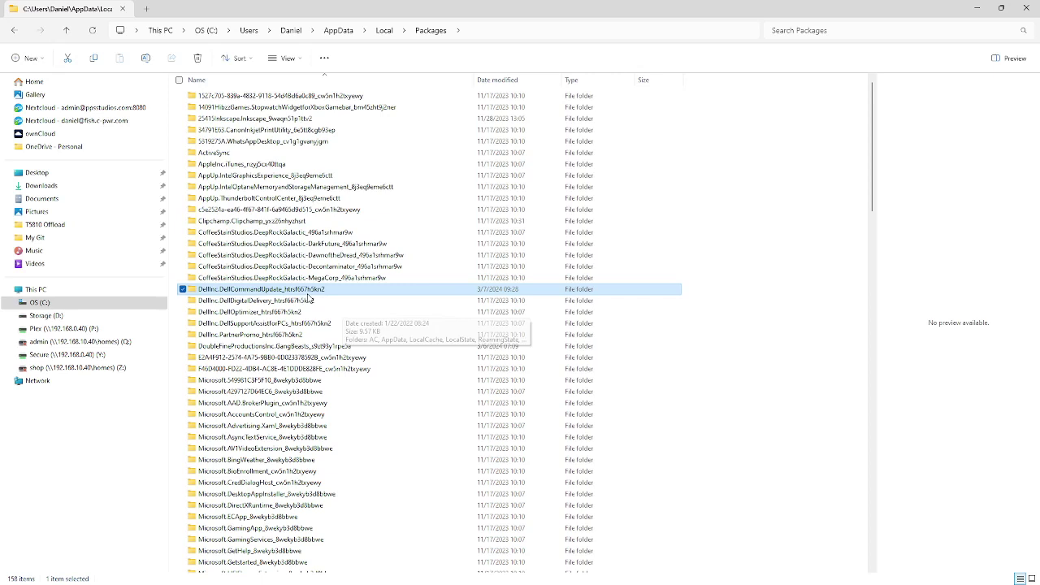
{"action": "left_click", "coordinate": [303, 267]}
{"action": "left_click", "coordinate": [317, 255]}
{"action": "left_click", "coordinate": [327, 243]}
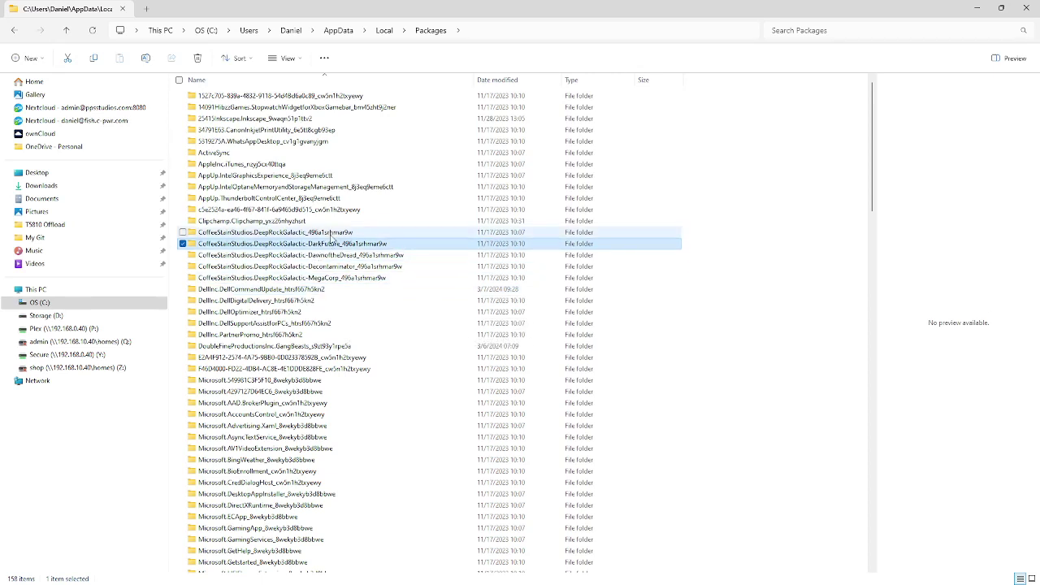
{"action": "left_click", "coordinate": [325, 233]}
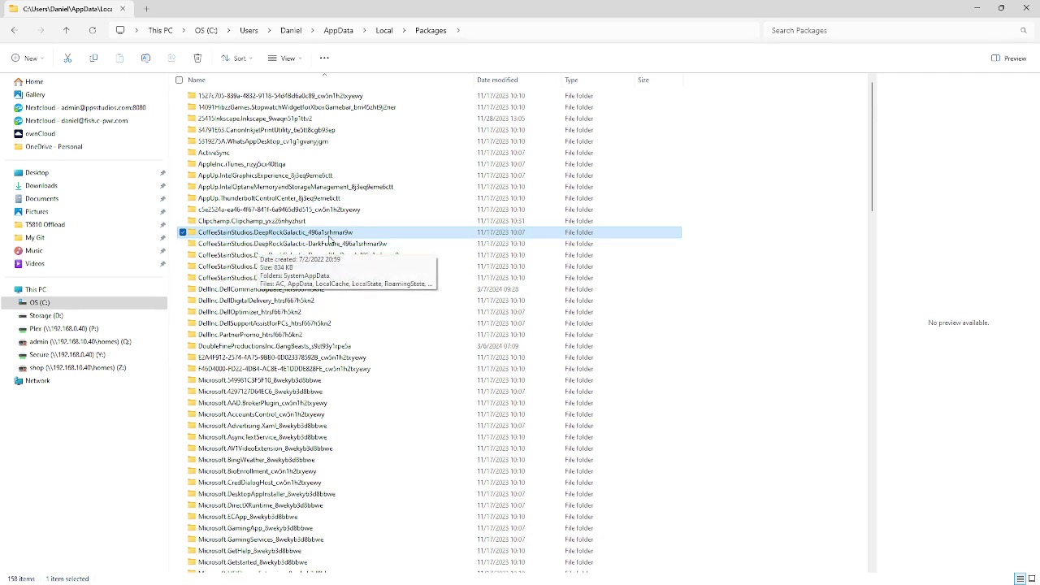
Step: Check the CoffeeStainStudios.DeepRockGalactic_496a1srhmar9w name without changing it, then open that folder
{"action": "left_click", "coordinate": [331, 235]}
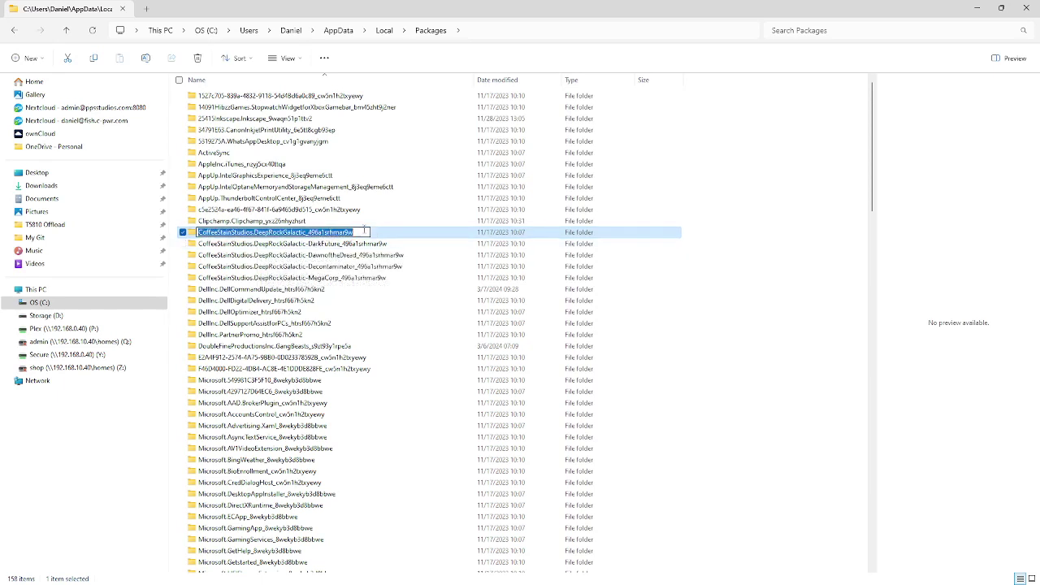
{"action": "left_click_drag", "start_coordinate": [365, 230], "coordinate": [308, 232]}
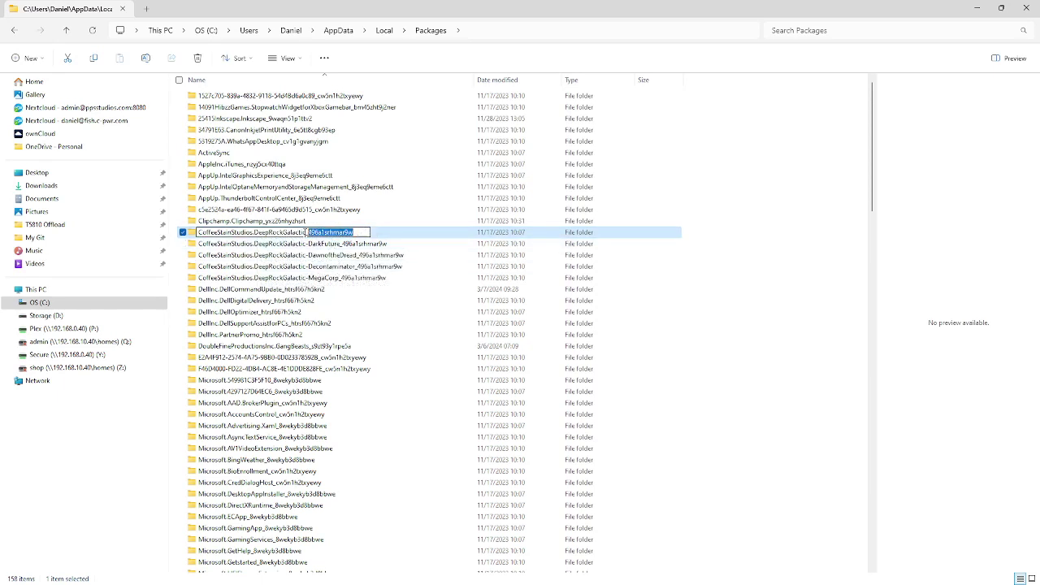
{"action": "left_click", "coordinate": [296, 234]}
{"action": "key", "text": "ctrl+a"}
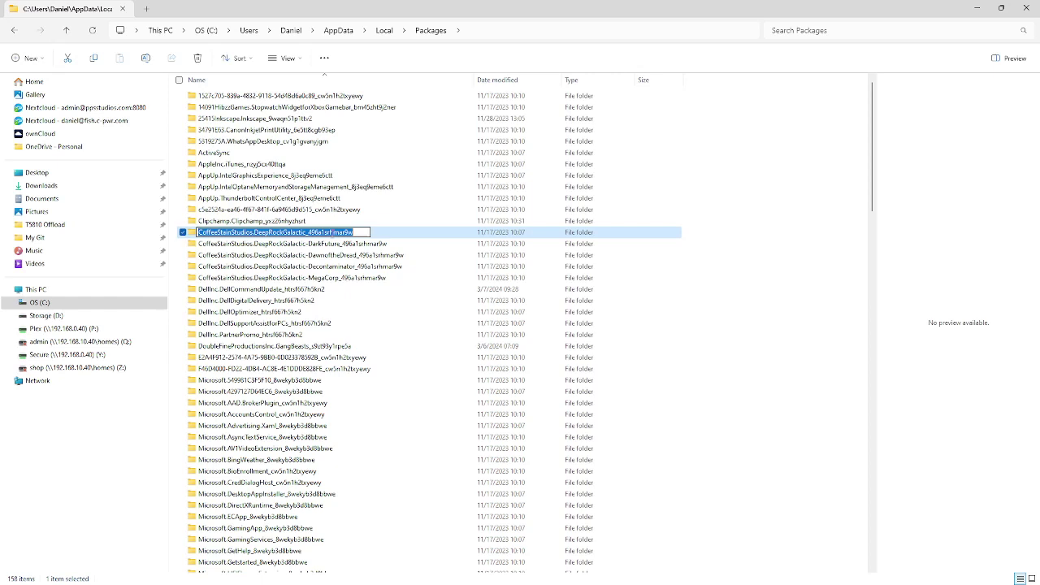
{"action": "key", "text": "Return"}
{"action": "double_click", "coordinate": [351, 234]}
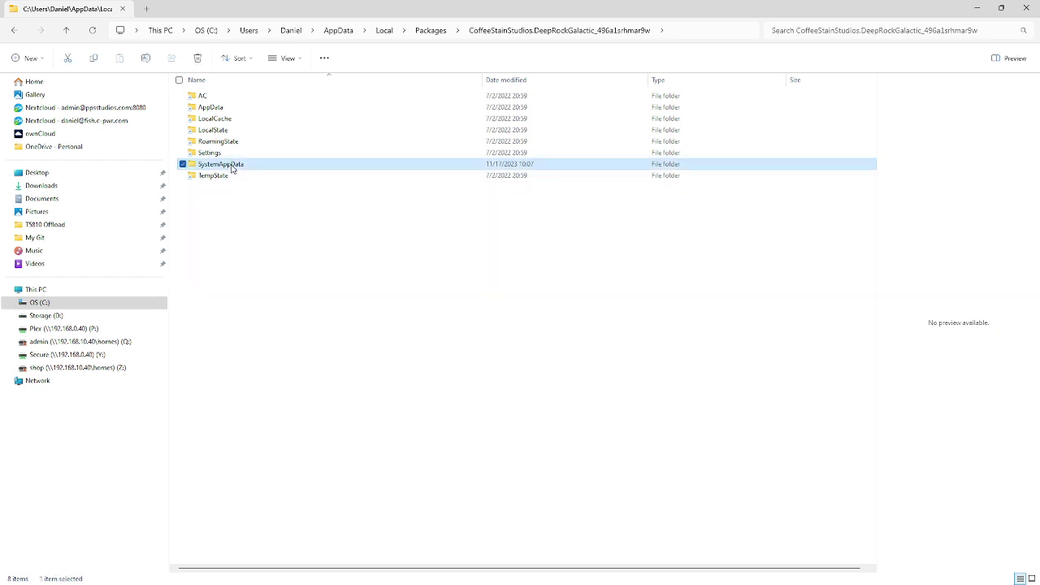
Step: Open SystemAppData\wgs, look over its save folders and open the folder named t
{"action": "double_click", "coordinate": [231, 169]}
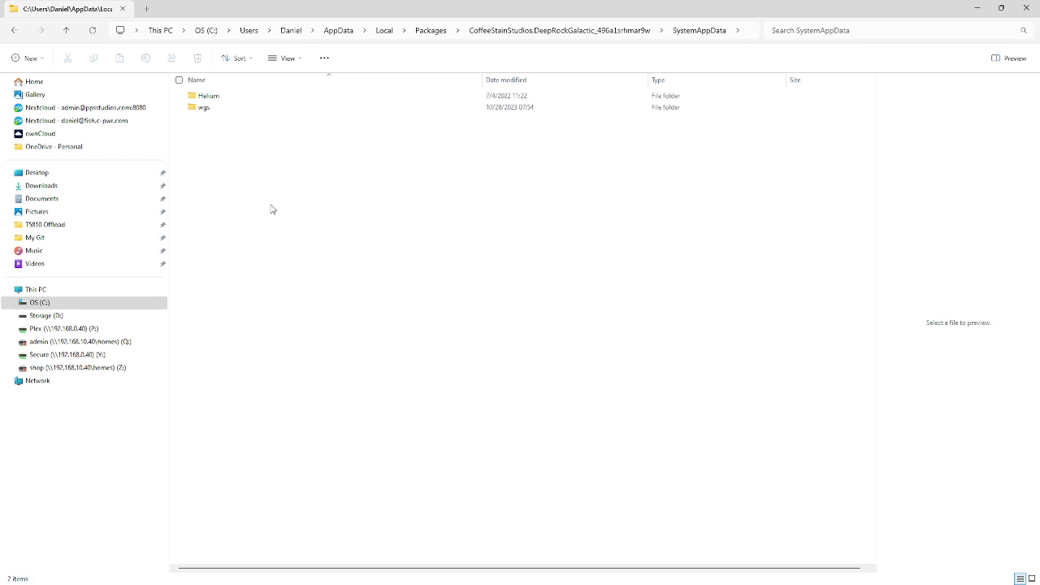
{"action": "double_click", "coordinate": [200, 109]}
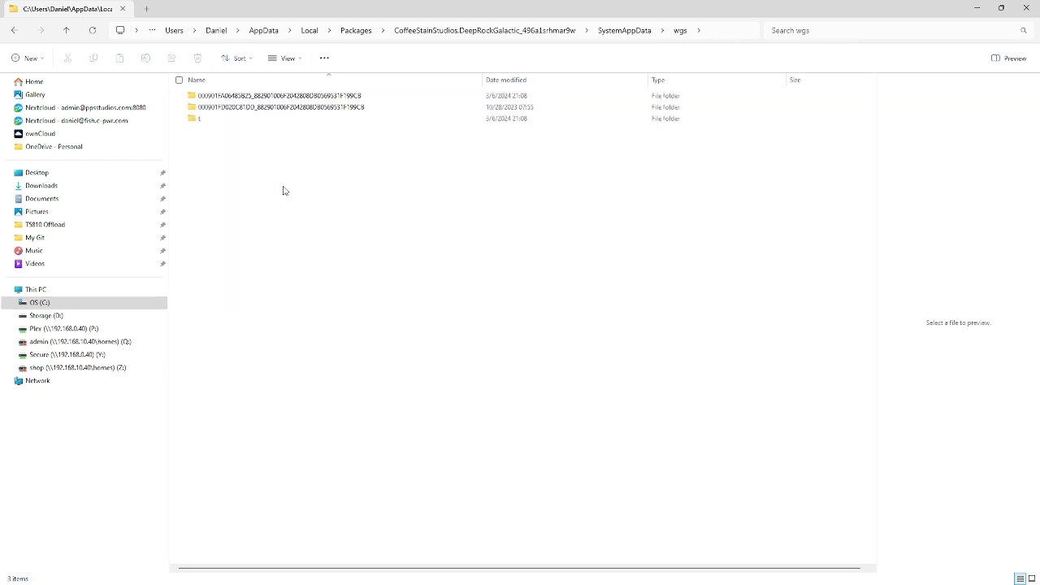
{"action": "left_click", "coordinate": [255, 97]}
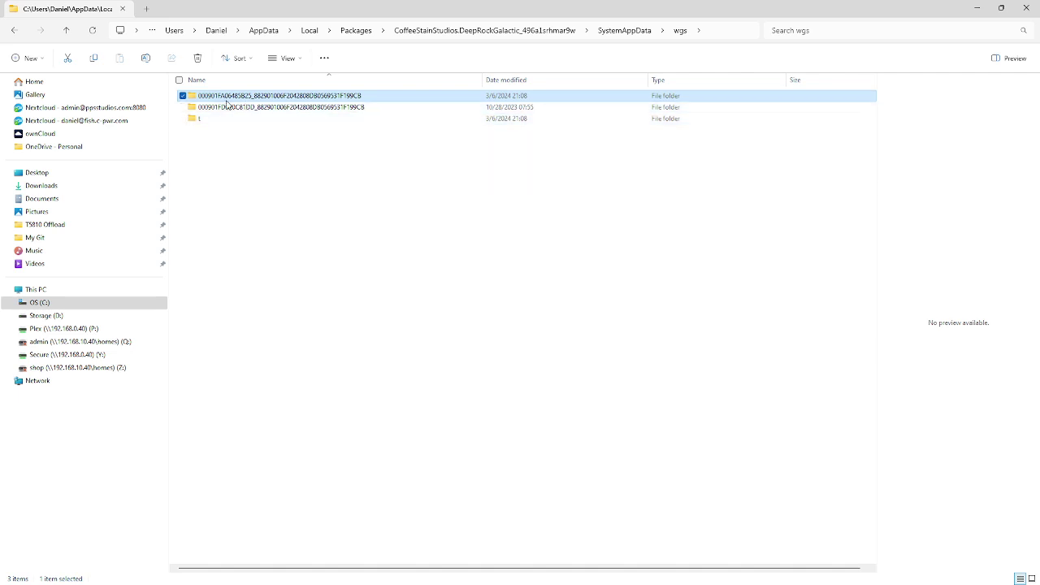
{"action": "mouse_move", "coordinate": [238, 104]}
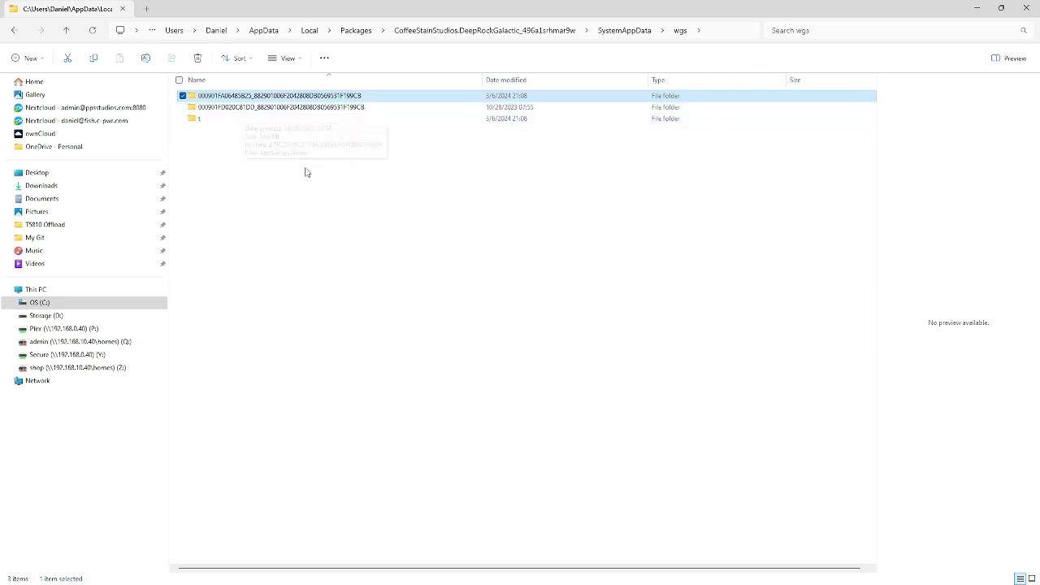
{"action": "mouse_move", "coordinate": [277, 106]}
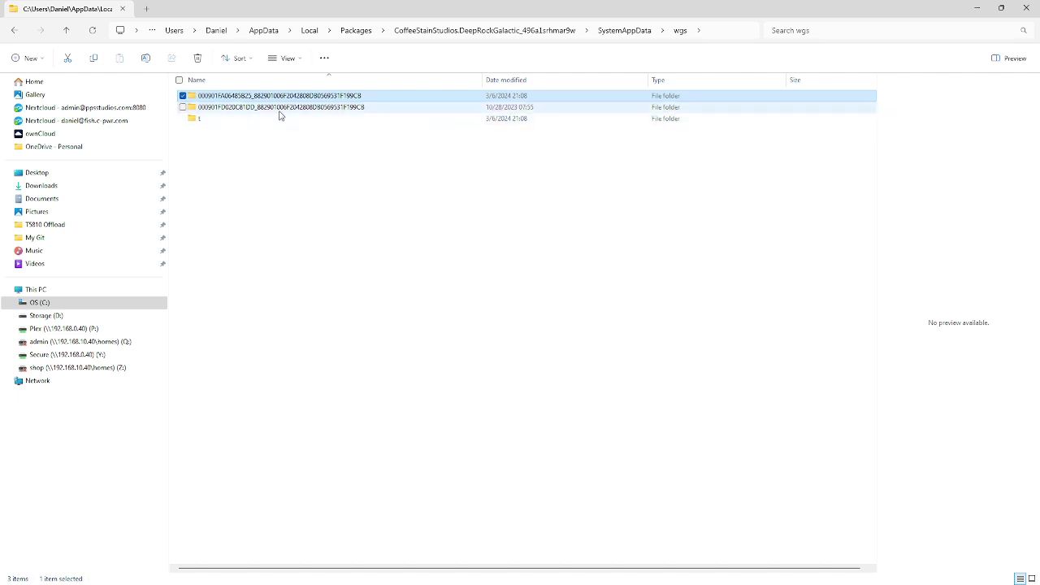
{"action": "left_click", "coordinate": [196, 120]}
{"action": "double_click", "coordinate": [196, 120]}
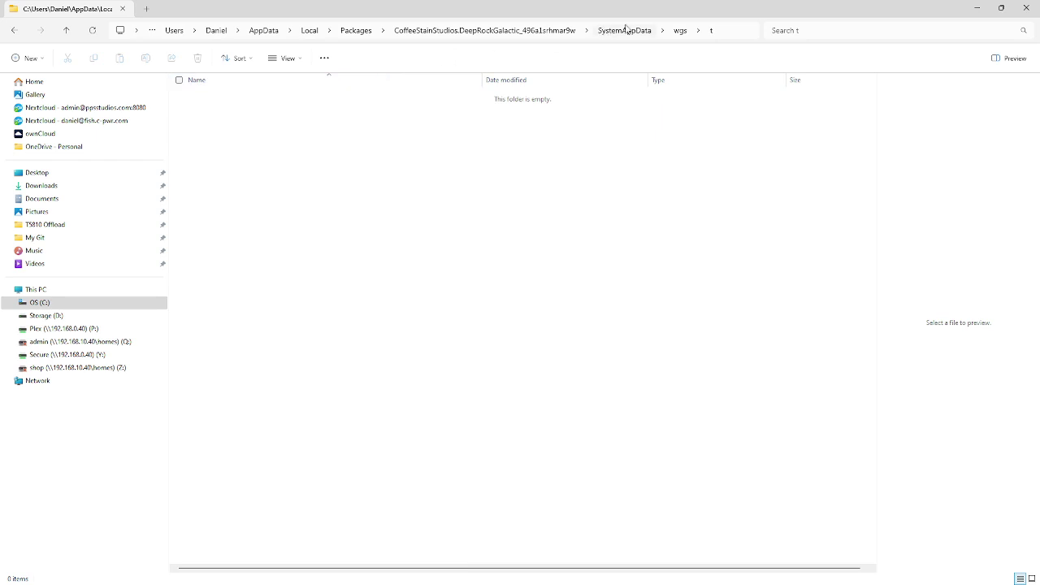
Step: Compare the 000901FD020C81DD and 000901FA06485B25 save folders, ending in 000901FA06485B25
{"action": "left_click", "coordinate": [680, 30]}
{"action": "double_click", "coordinate": [192, 107]}
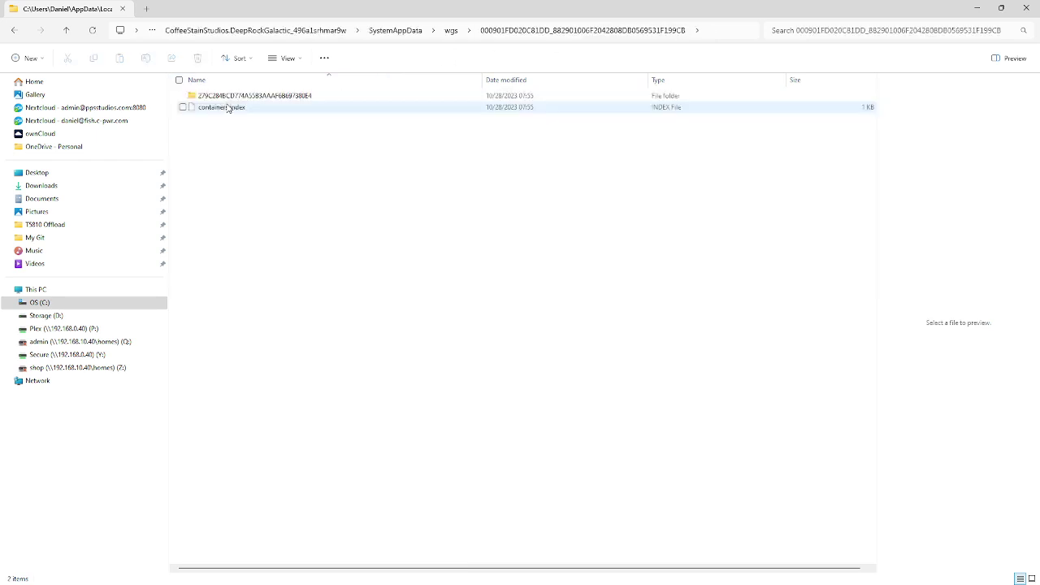
{"action": "left_click", "coordinate": [451, 30]}
{"action": "double_click", "coordinate": [326, 96]}
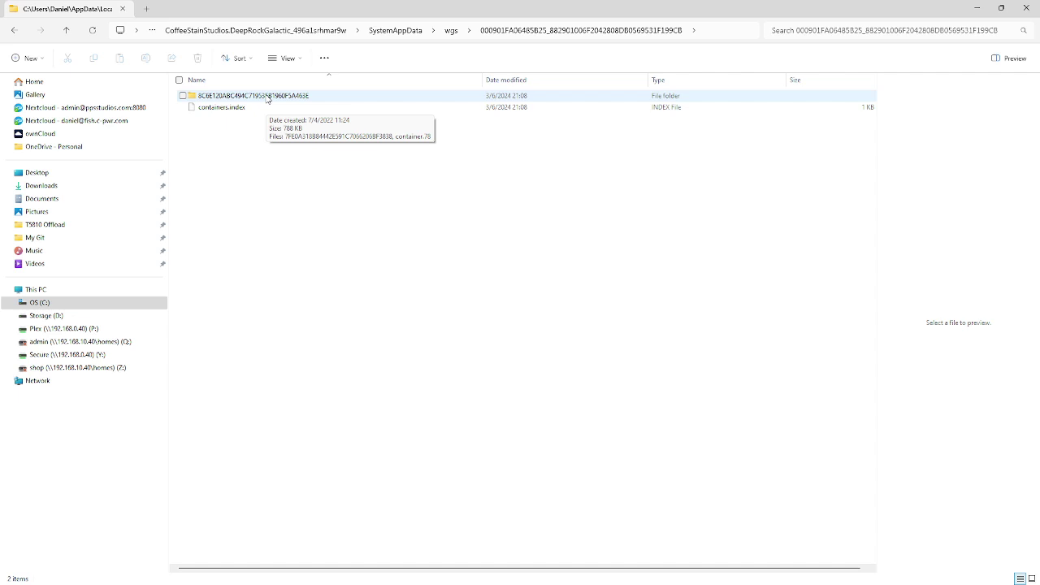
{"action": "left_click", "coordinate": [450, 30]}
{"action": "double_click", "coordinate": [239, 107]}
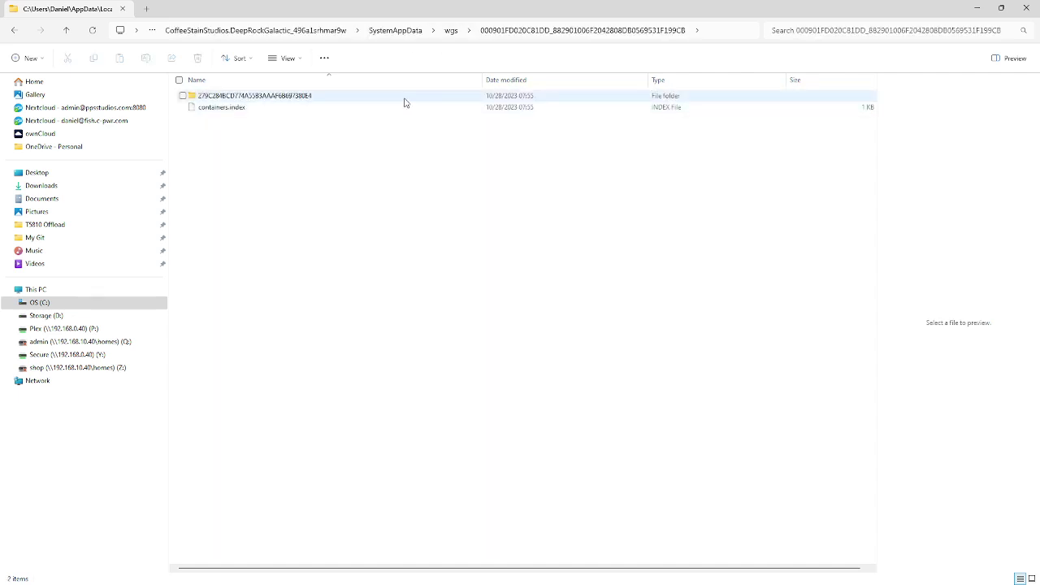
{"action": "left_click", "coordinate": [457, 108]}
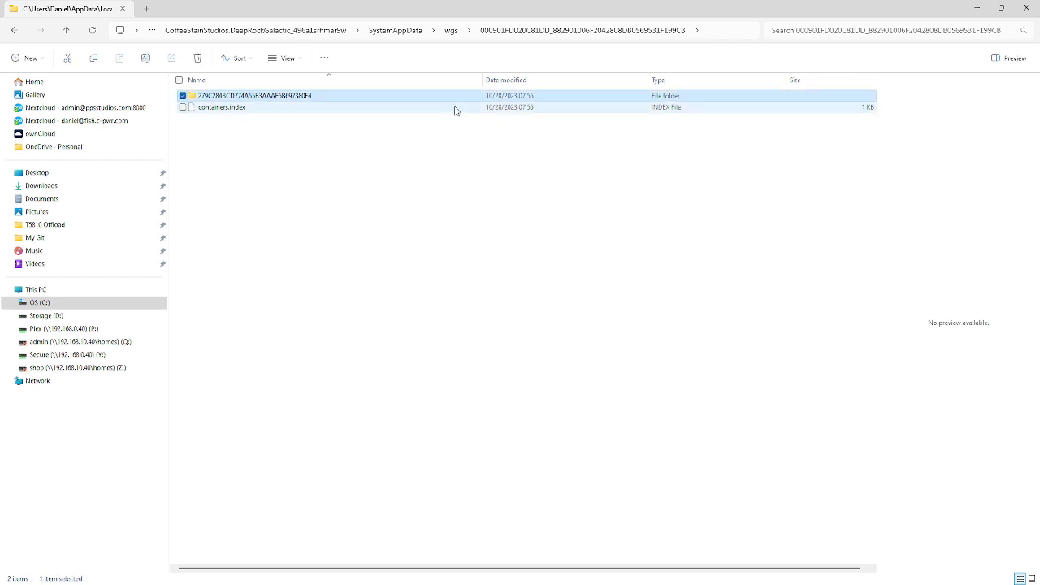
{"action": "key", "text": "Up"}
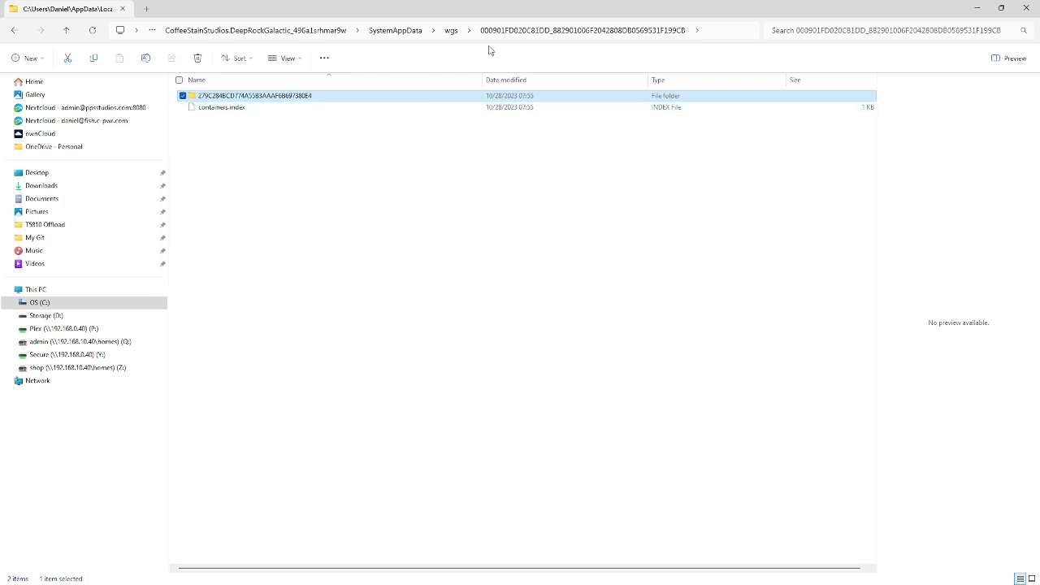
{"action": "left_click", "coordinate": [450, 33]}
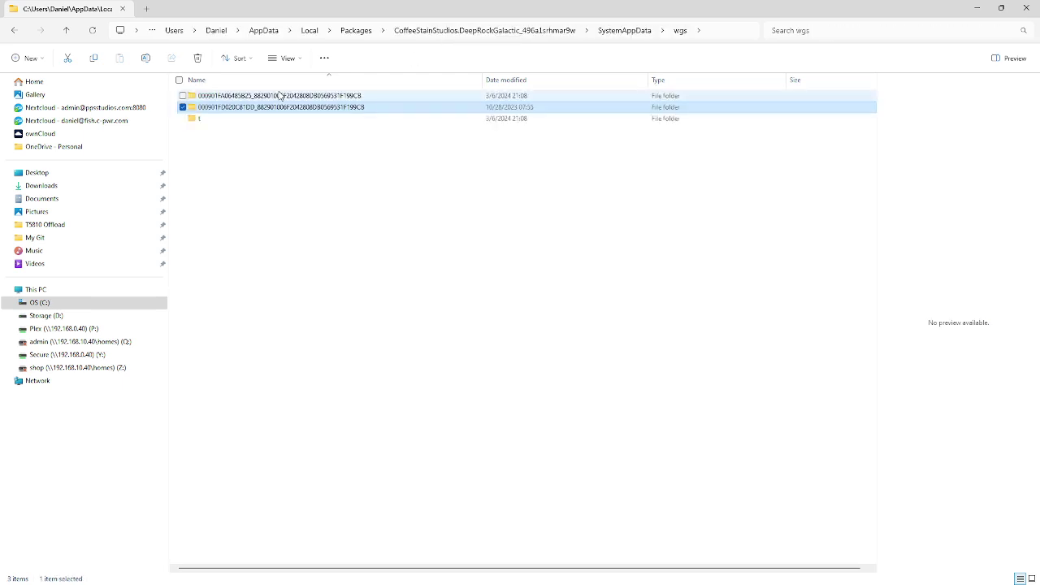
{"action": "double_click", "coordinate": [348, 96]}
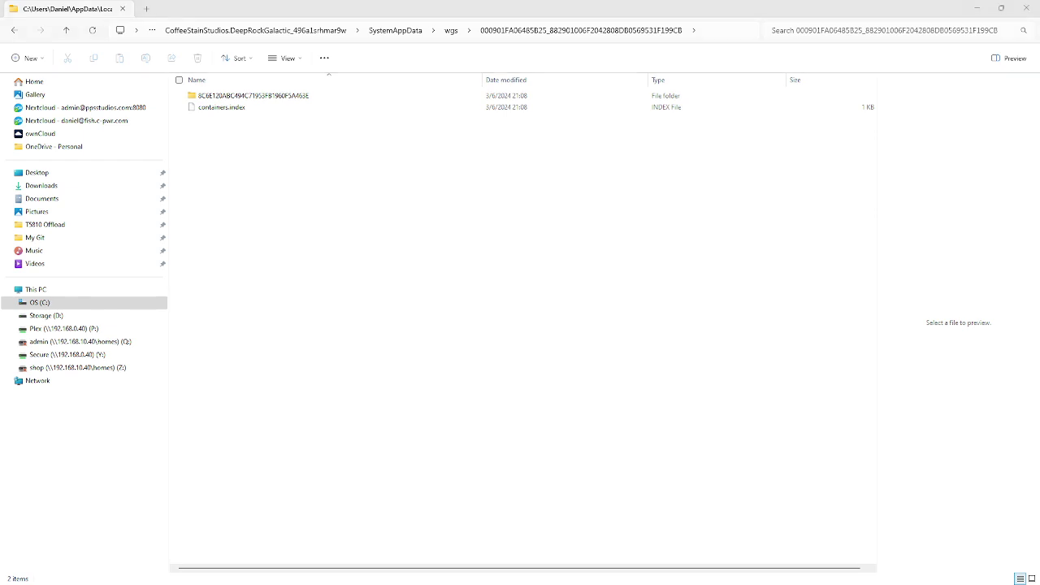
Step: In the 8C6E120ABC494C71953FB1960F5A463E folder, open container.78 with Edit with Notepad++
{"action": "double_click", "coordinate": [268, 97]}
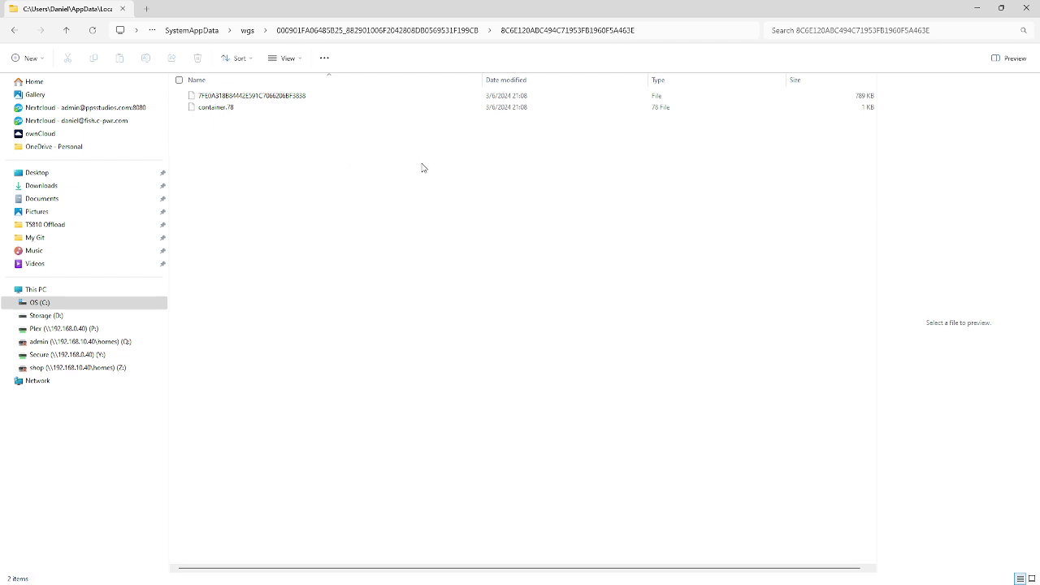
{"action": "left_click", "coordinate": [857, 98]}
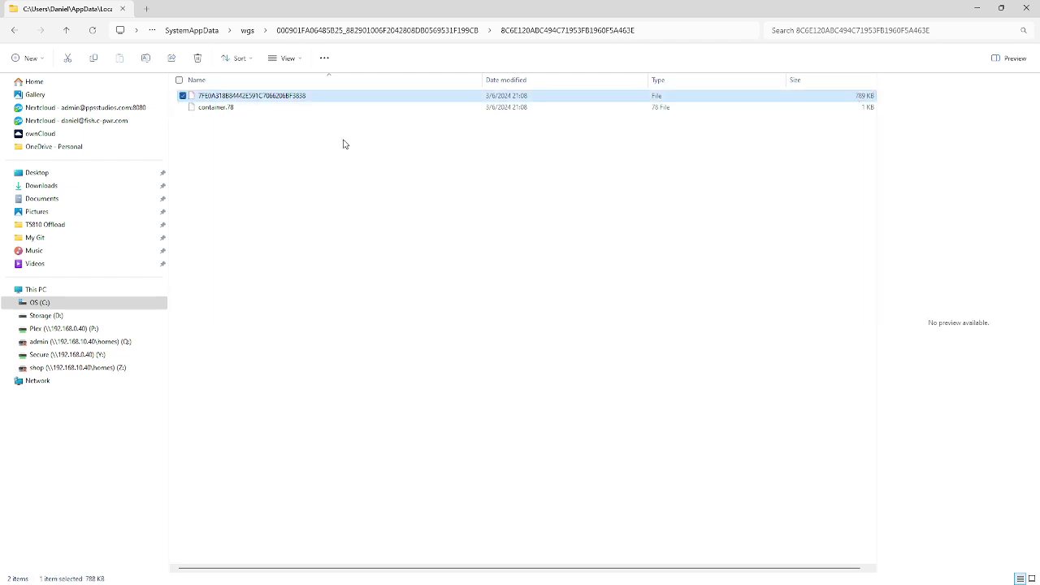
{"action": "key", "text": "Down"}
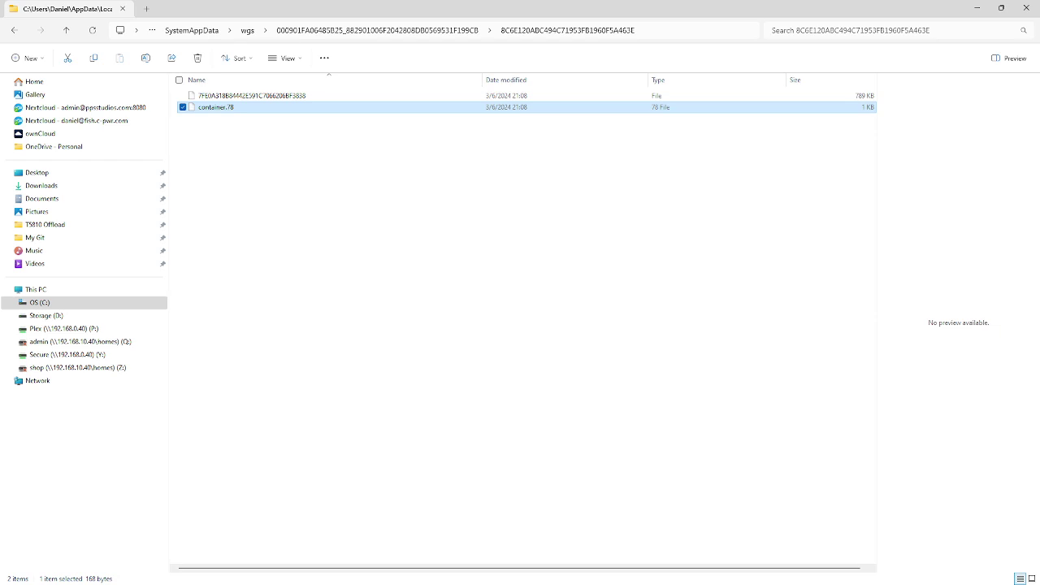
{"action": "key", "text": "Return"}
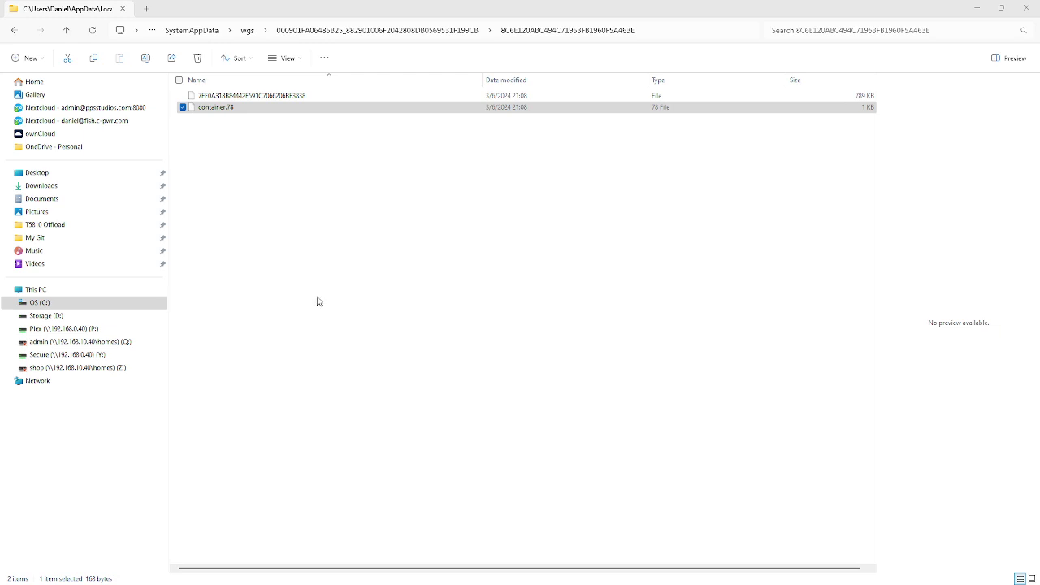
{"action": "left_click", "coordinate": [299, 98]}
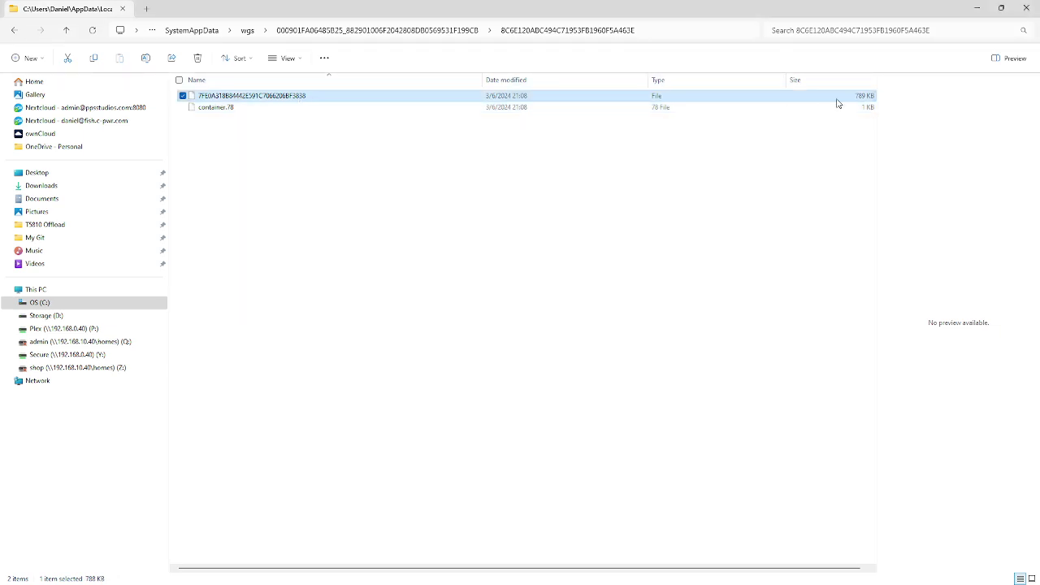
{"action": "left_click", "coordinate": [221, 108]}
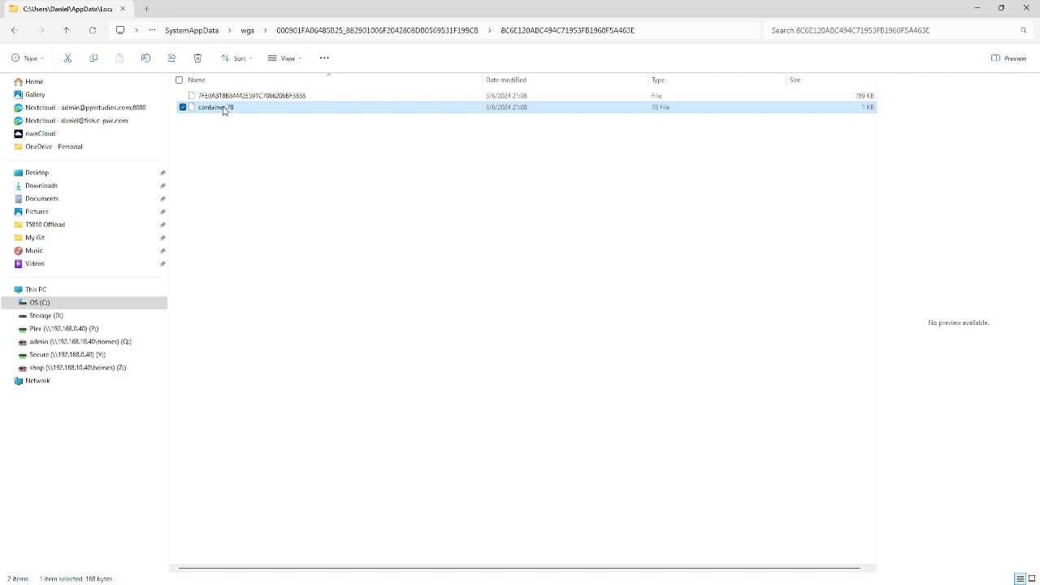
{"action": "right_click", "coordinate": [225, 108]}
{"action": "left_click", "coordinate": [263, 252]}
{"action": "left_click", "coordinate": [260, 140]}
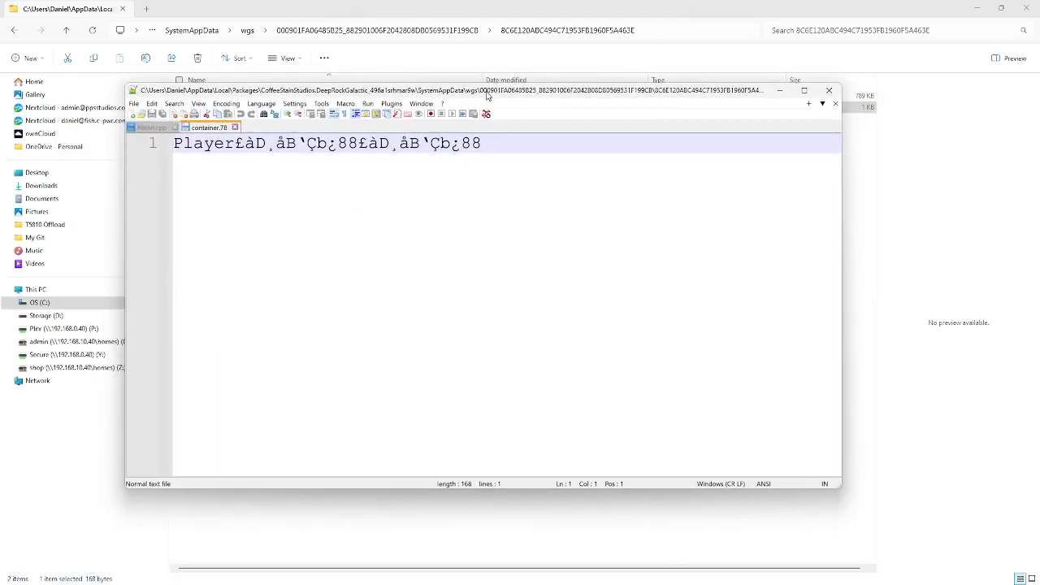
Step: Maximize Notepad++ to read container.78's single line beginning with Player
{"action": "double_click", "coordinate": [488, 91]}
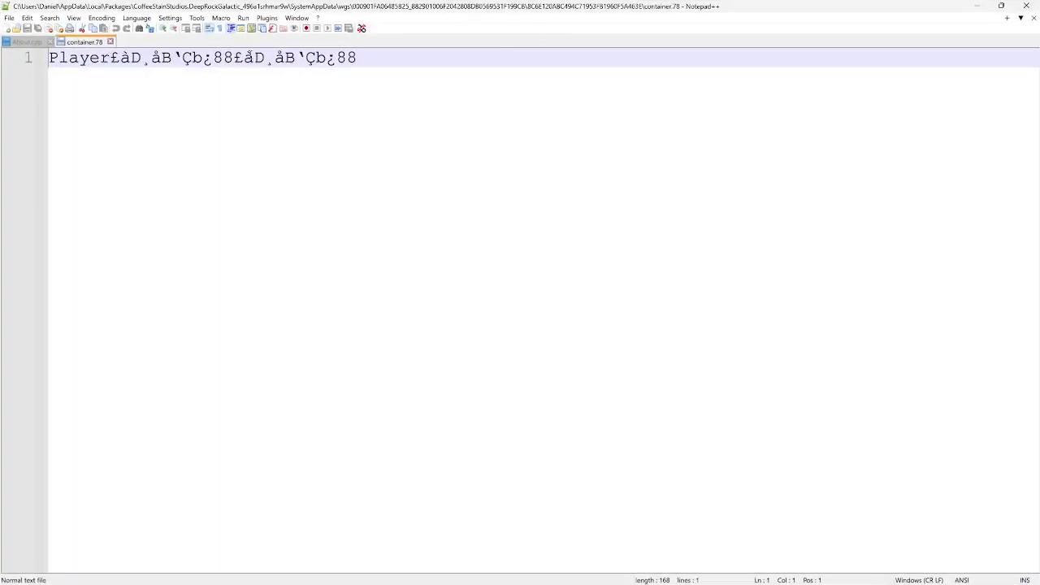
Step: Close Notepad++ and copy the 789 KB save file, also copying its path
{"action": "left_click", "coordinate": [1029, 7]}
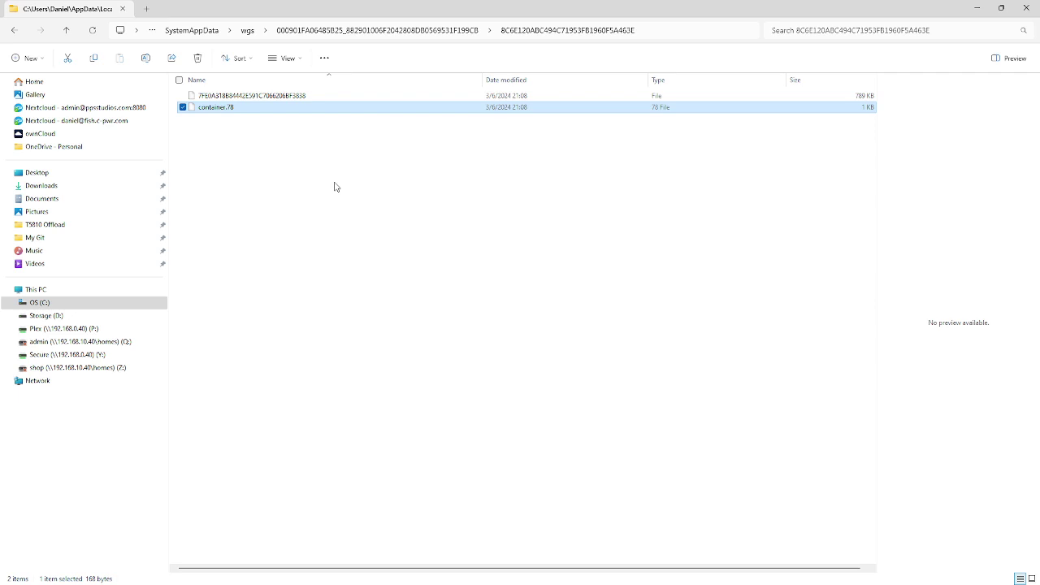
{"action": "left_click", "coordinate": [263, 97]}
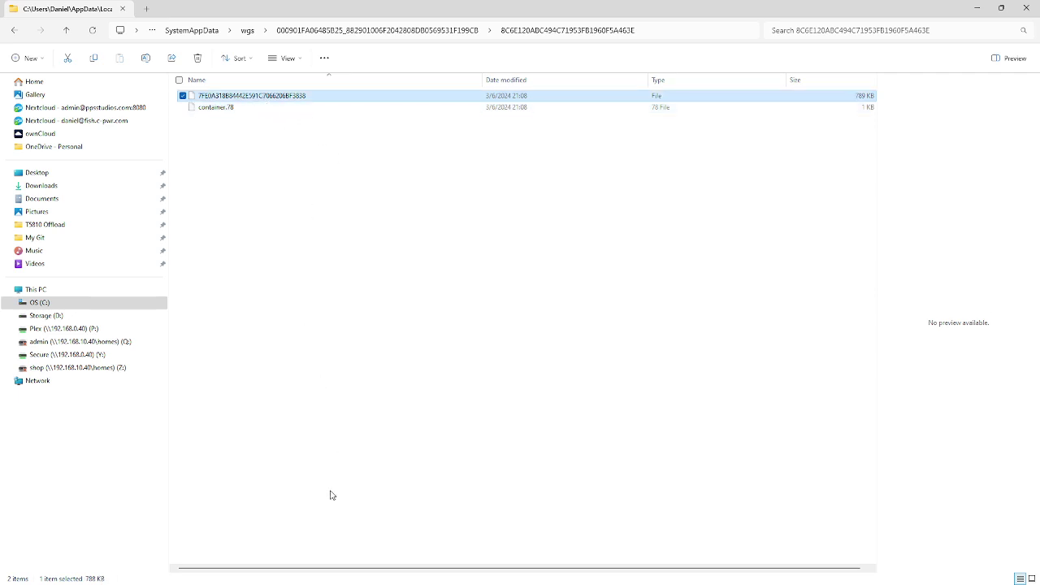
{"action": "key", "text": "ctrl+c"}
{"action": "right_click", "coordinate": [288, 95]}
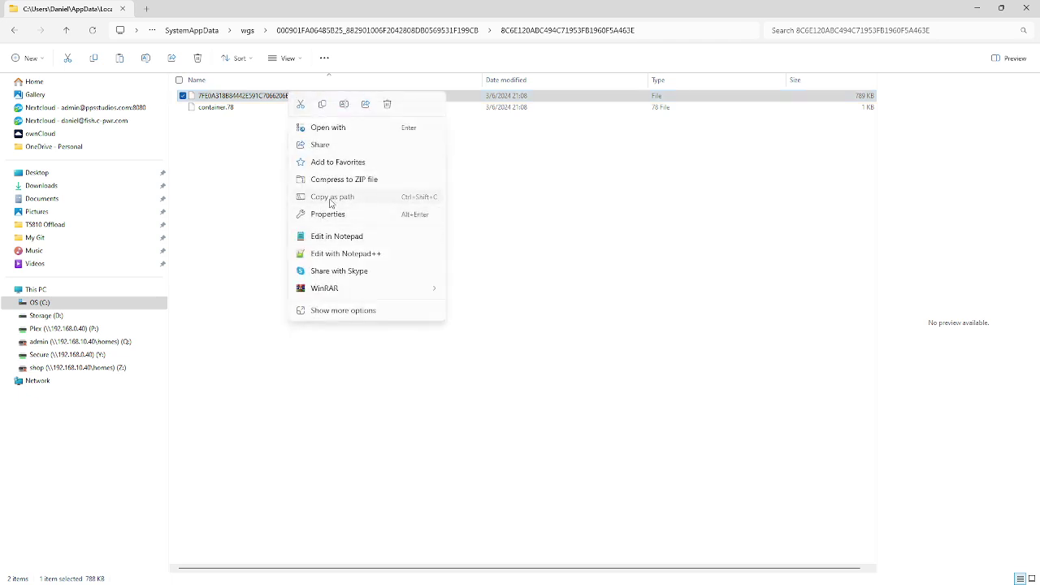
{"action": "left_click", "coordinate": [339, 196]}
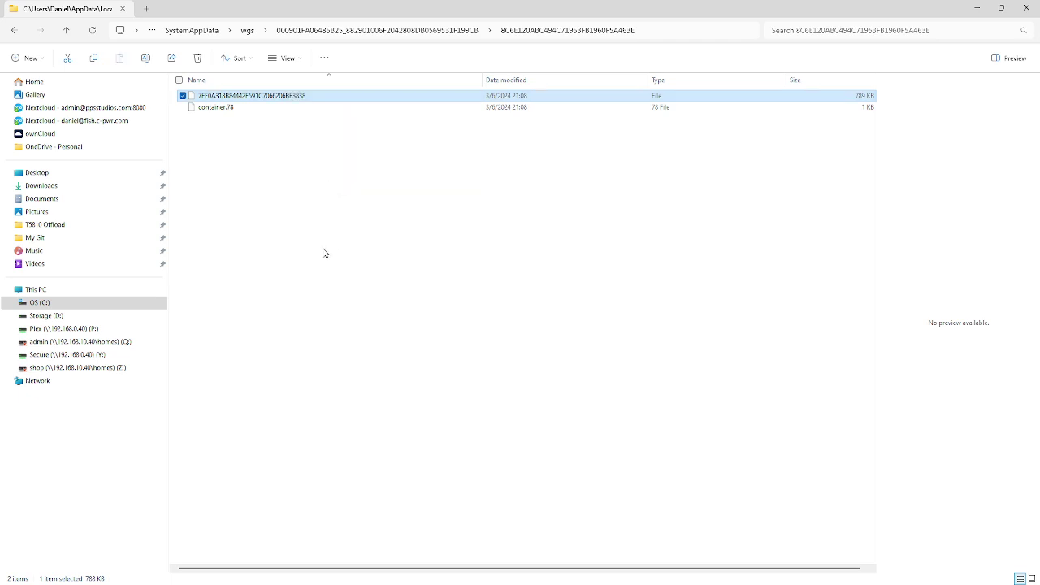
{"action": "right_click", "coordinate": [285, 96]}
{"action": "left_click", "coordinate": [336, 314]}
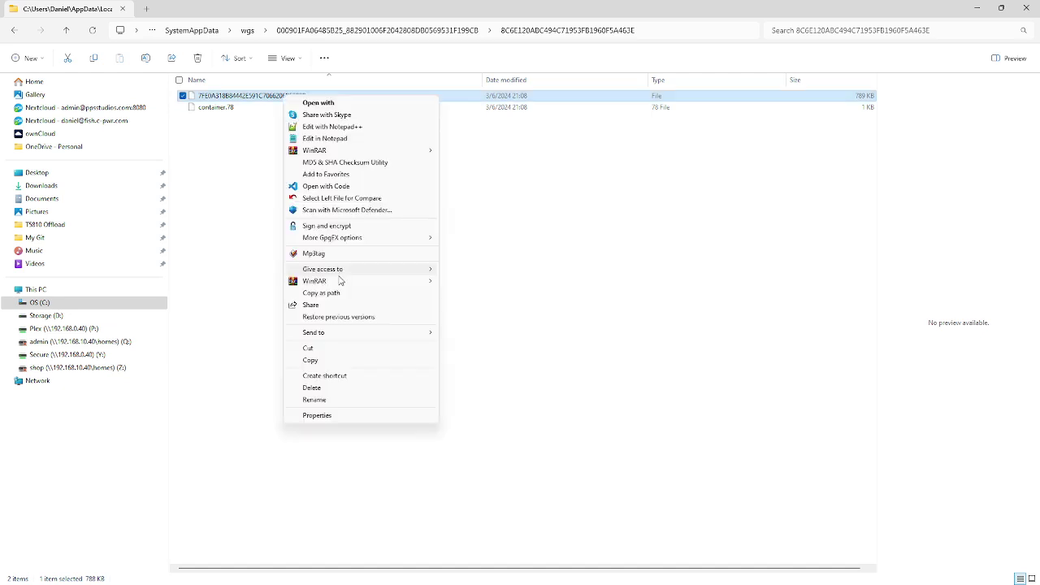
{"action": "left_click", "coordinate": [311, 360]}
{"action": "left_click", "coordinate": [315, 257]}
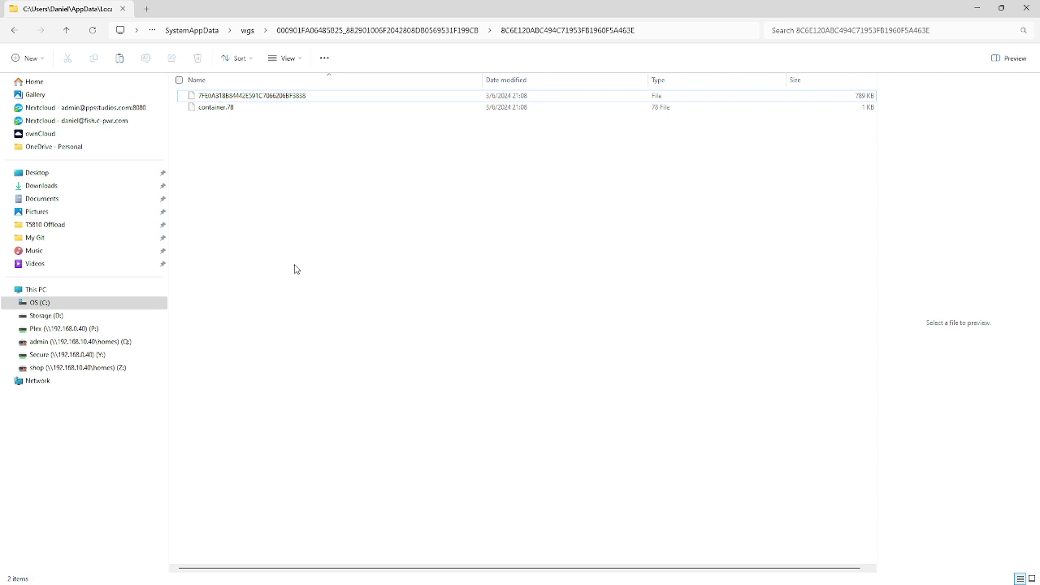
Step: Navigate to D:\SteamLibrary\steamapps\common\Deep Rock Galactic\FSD\Saved\SaveGames
{"action": "left_click", "coordinate": [42, 316]}
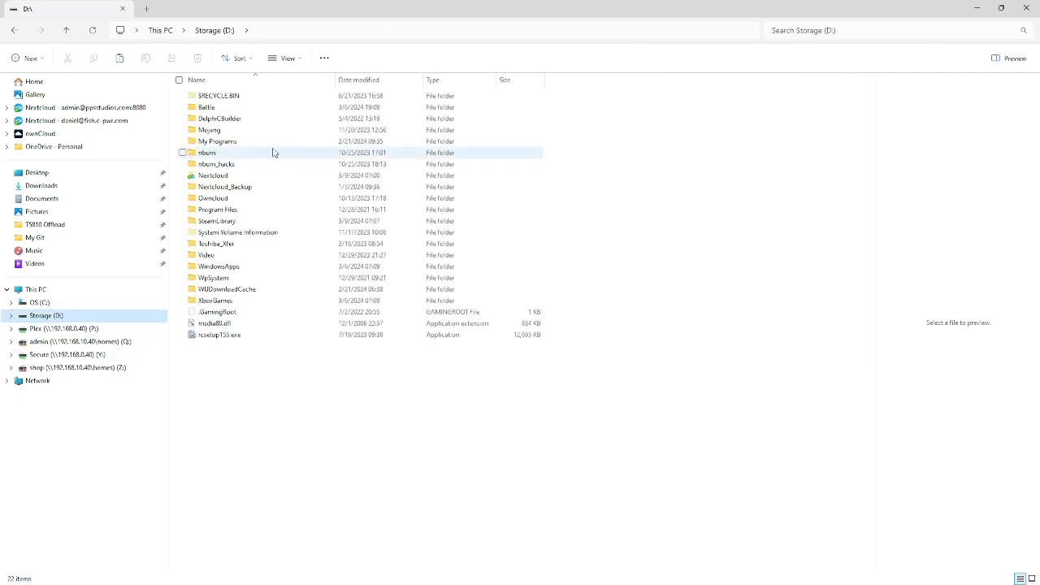
{"action": "double_click", "coordinate": [226, 222]}
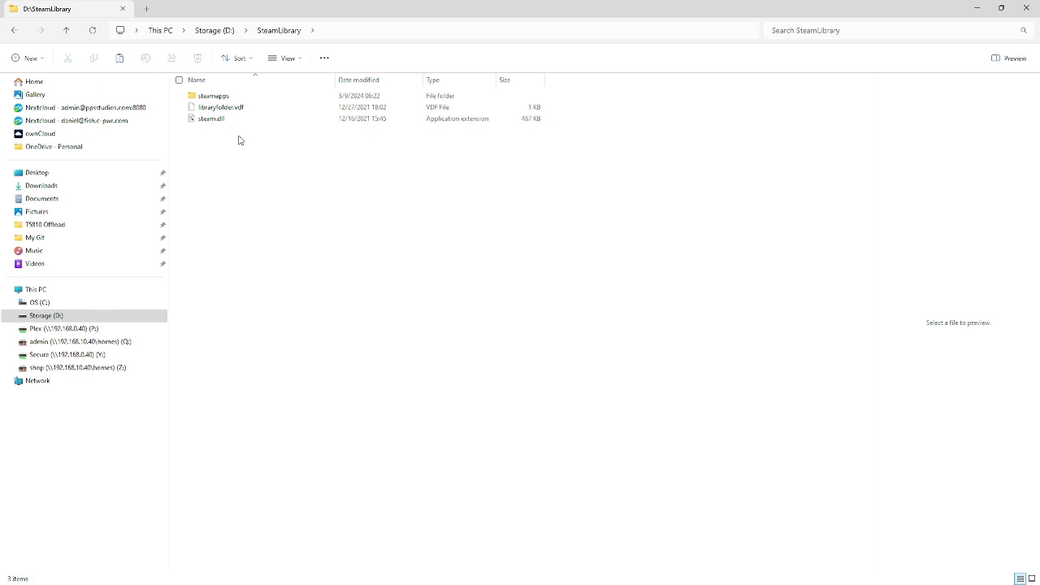
{"action": "double_click", "coordinate": [230, 96]}
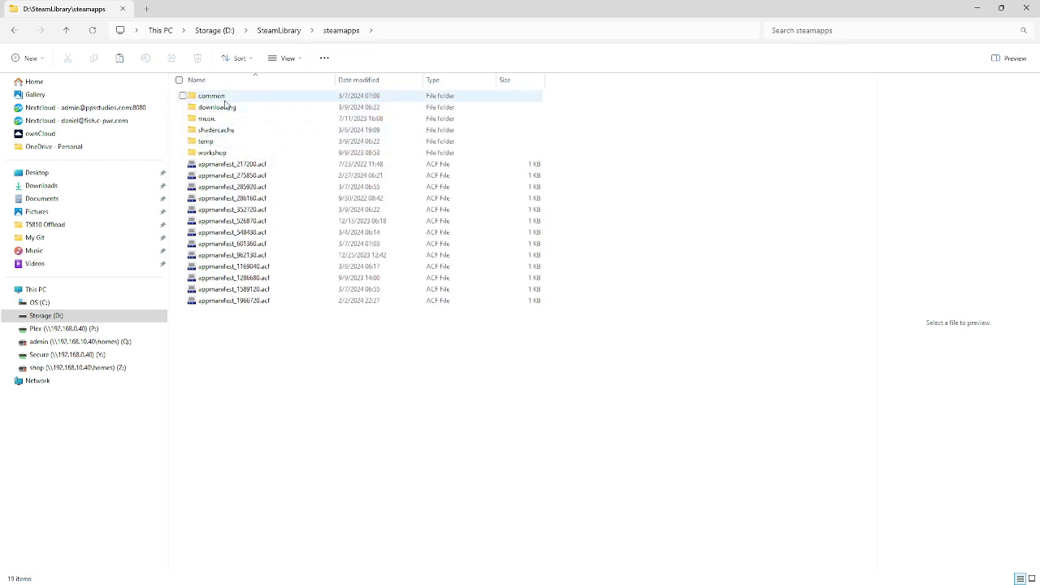
{"action": "double_click", "coordinate": [225, 99]}
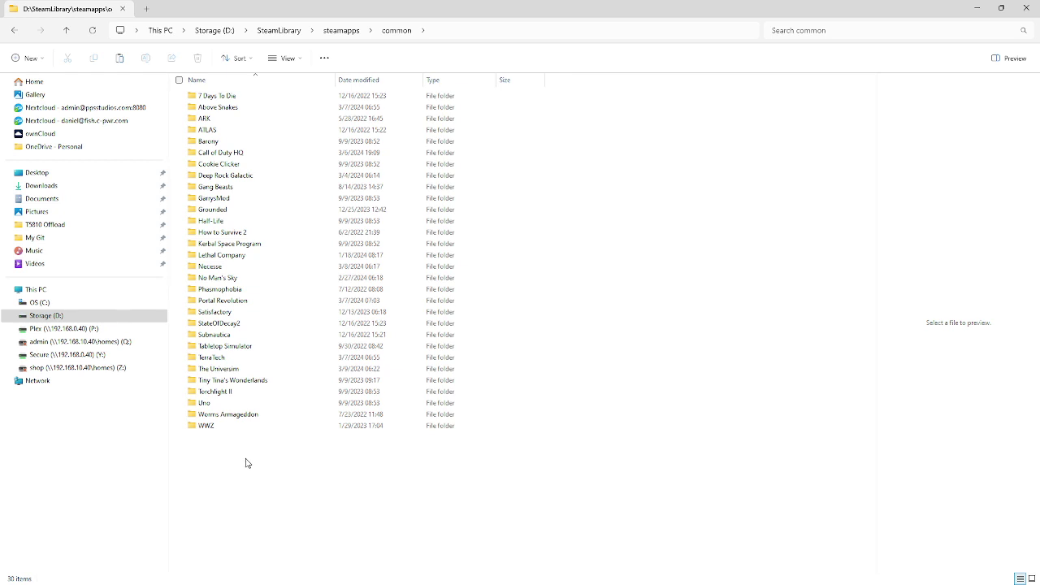
{"action": "left_click", "coordinate": [243, 96]}
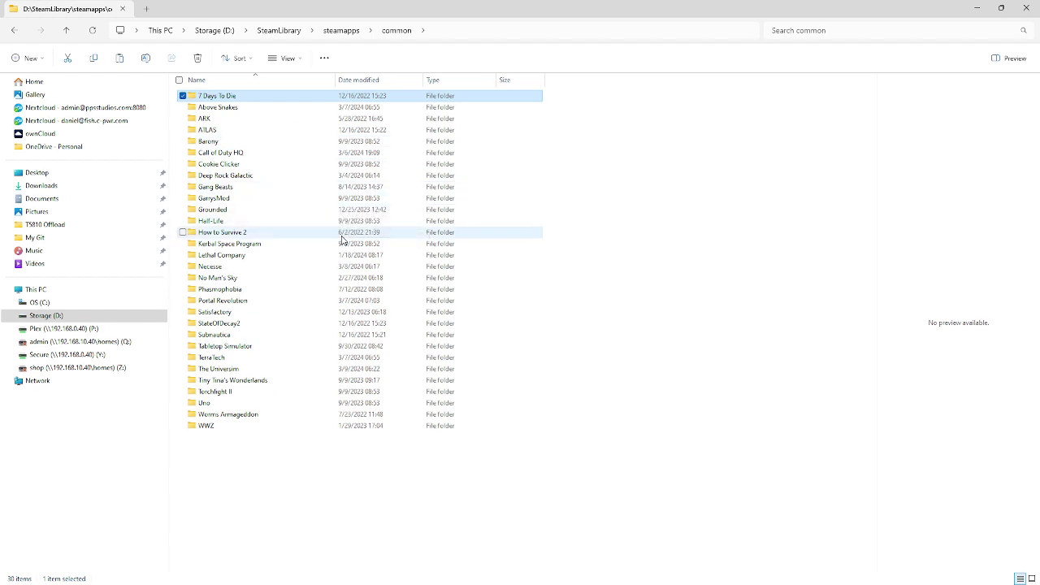
{"action": "double_click", "coordinate": [240, 176]}
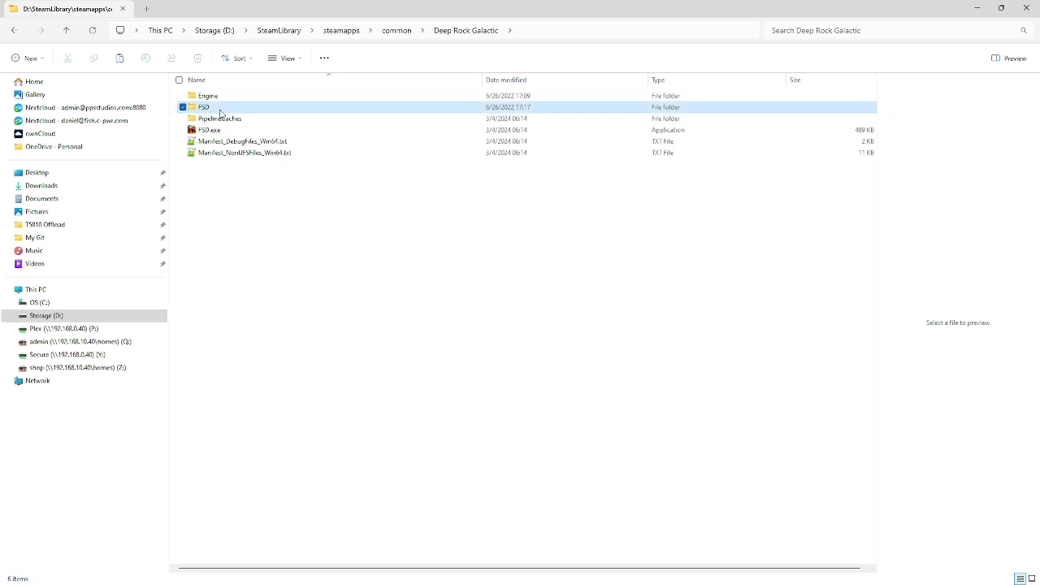
{"action": "double_click", "coordinate": [220, 108]}
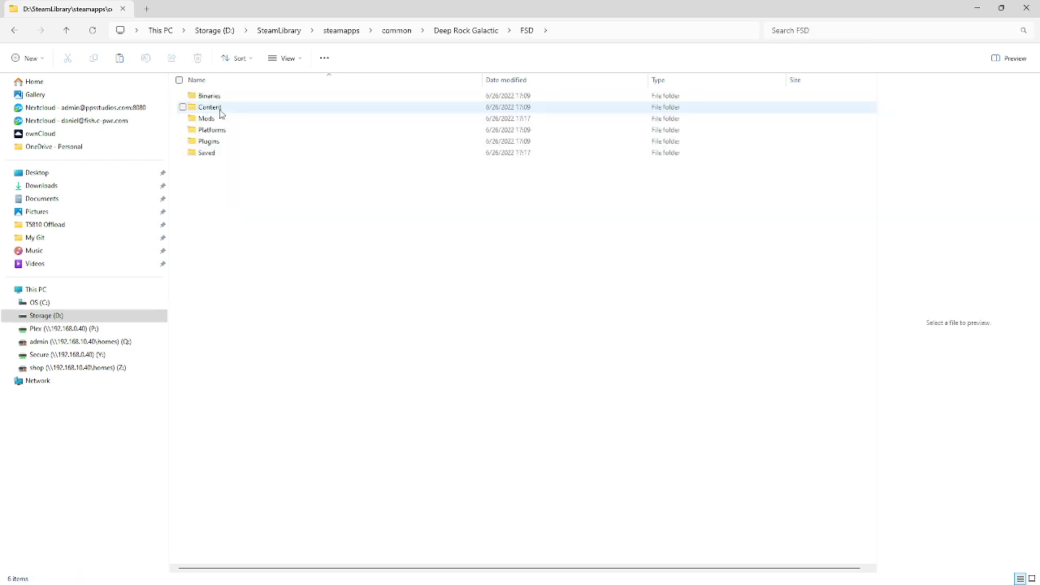
{"action": "double_click", "coordinate": [215, 154]}
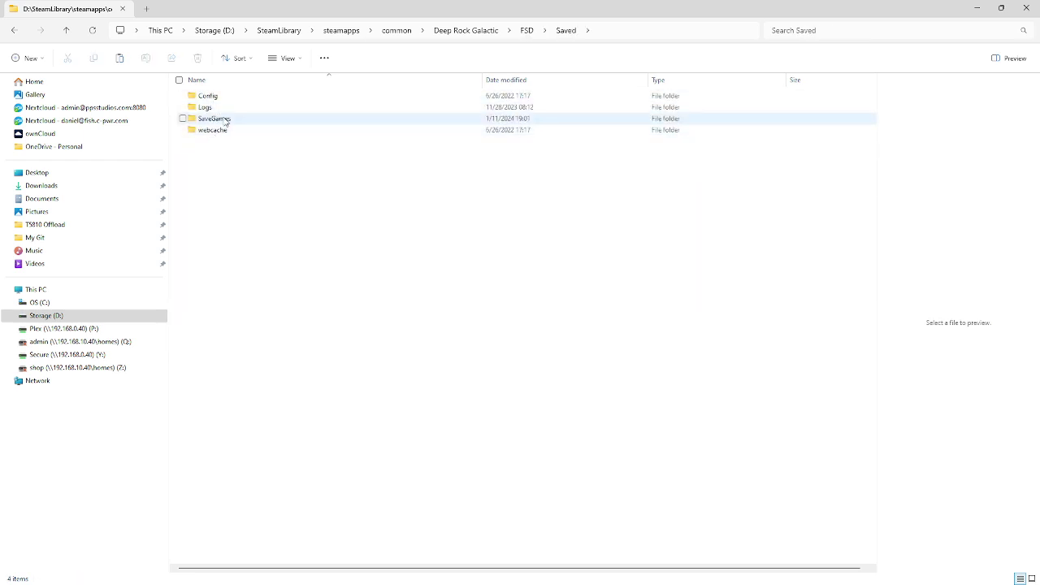
{"action": "double_click", "coordinate": [226, 121]}
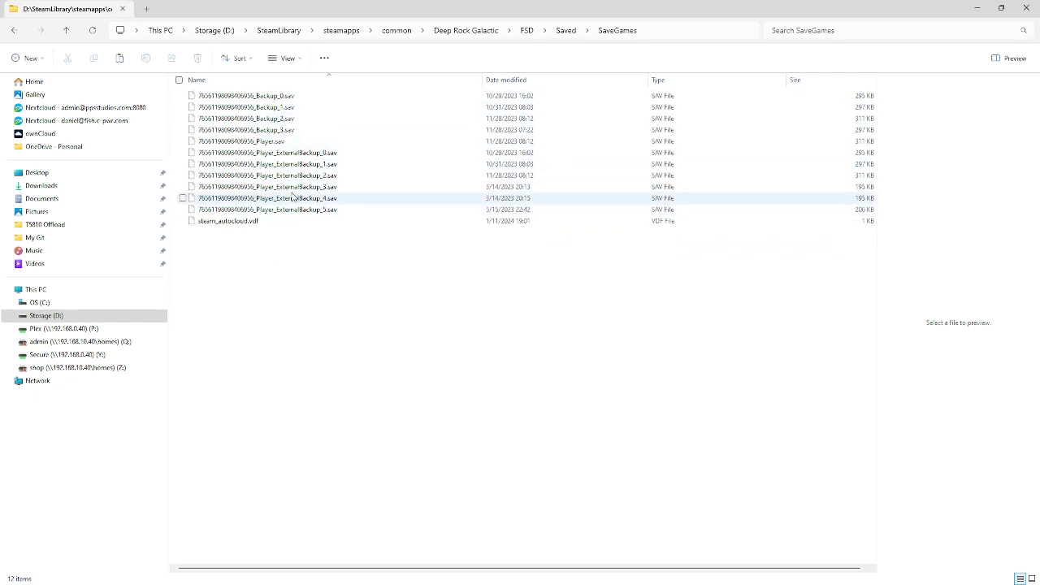
Step: Paste the copied Xbox save file into the SaveGames folder
{"action": "left_click", "coordinate": [268, 141]}
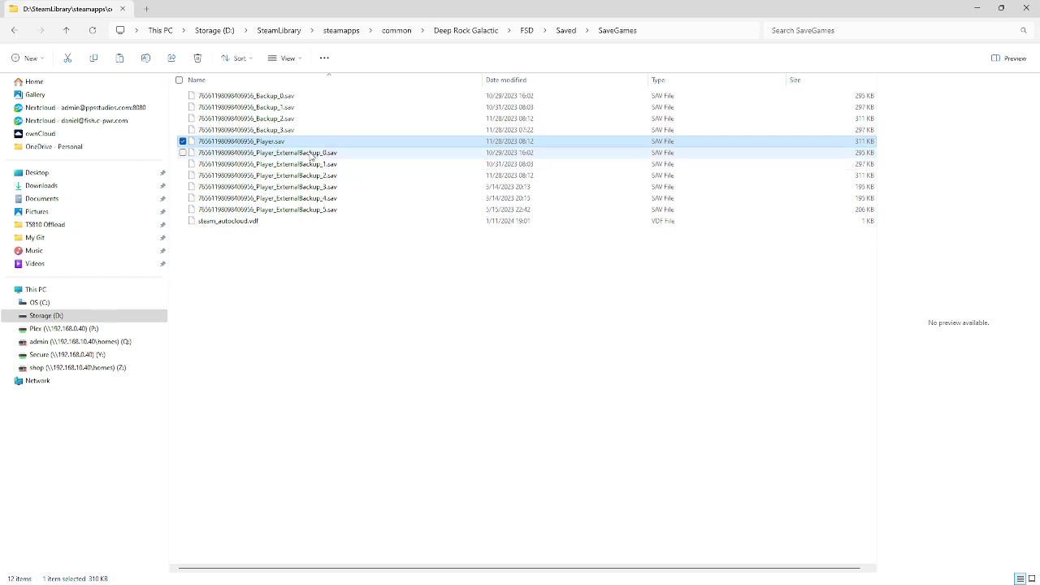
{"action": "left_click", "coordinate": [306, 276]}
{"action": "key", "text": "ctrl+v"}
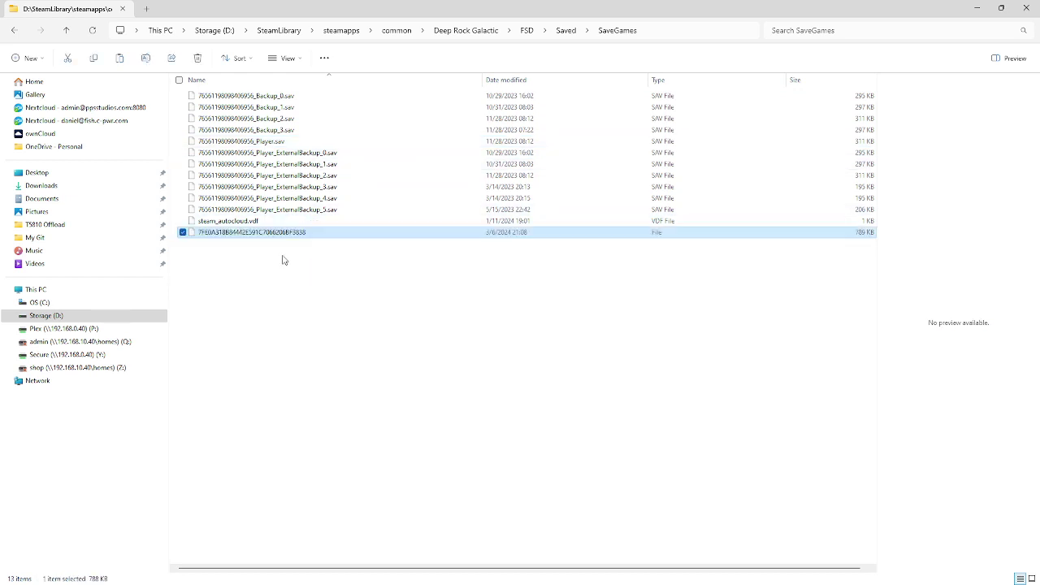
{"action": "left_click", "coordinate": [285, 213]}
Step: Rename the existing Player save by appending _preimport to its name
{"action": "left_click", "coordinate": [282, 142]}
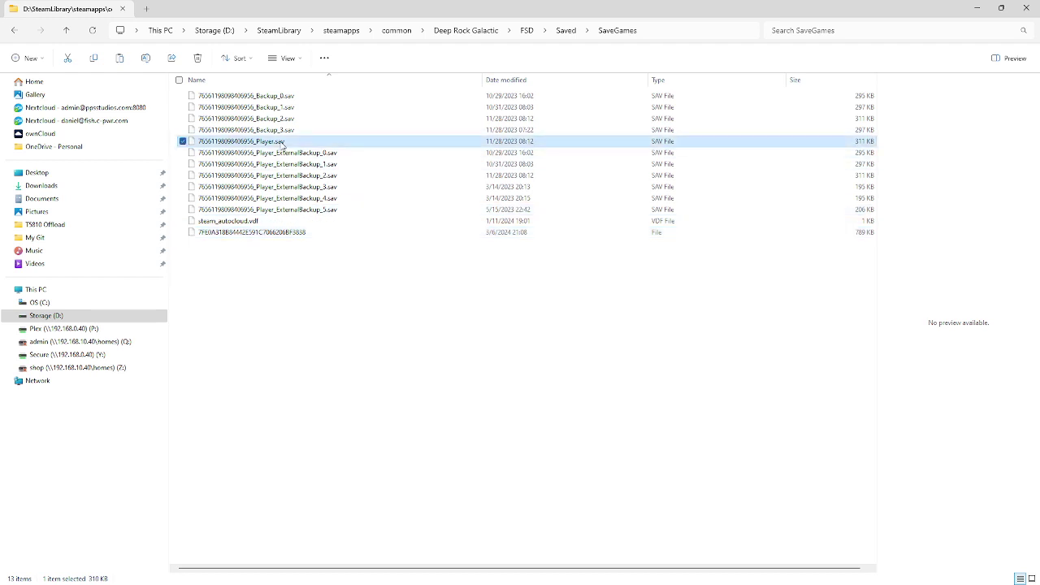
{"action": "left_click", "coordinate": [295, 143]}
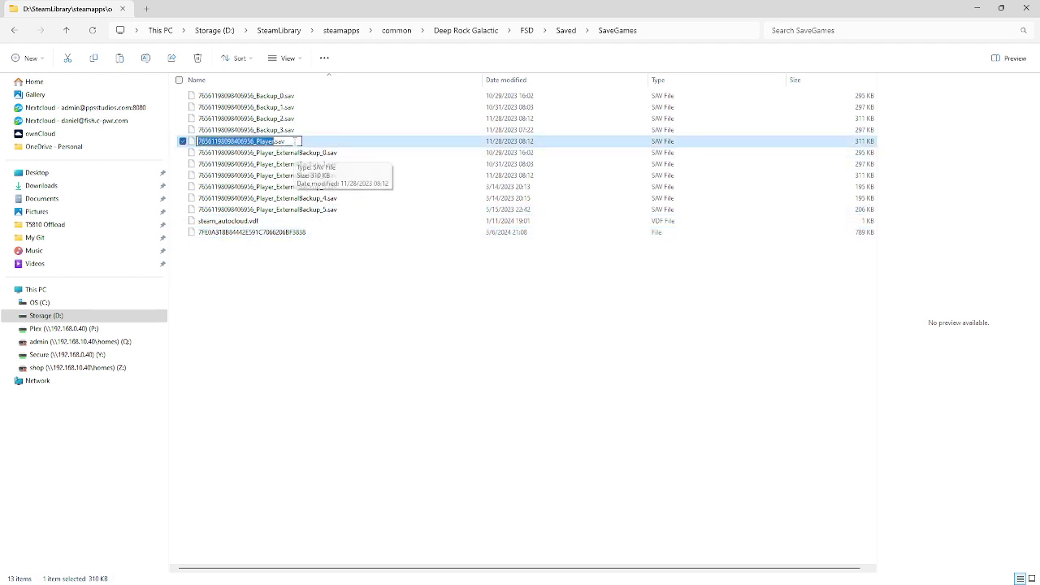
{"action": "type", "text": "_"}
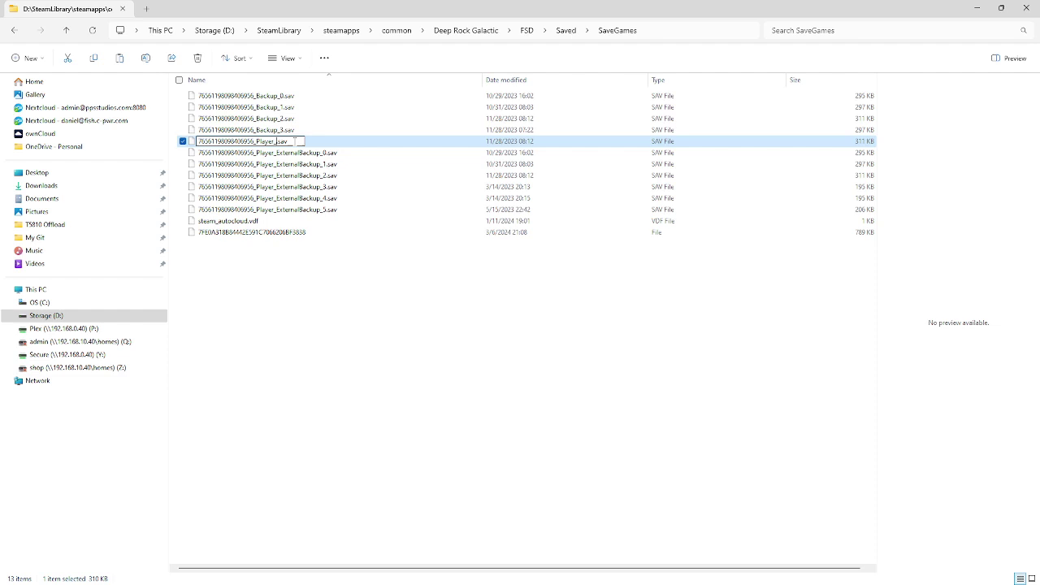
{"action": "type", "text": "preimport"}
{"action": "key", "text": "shift+Home"}
{"action": "key", "text": "ctrl+c"}
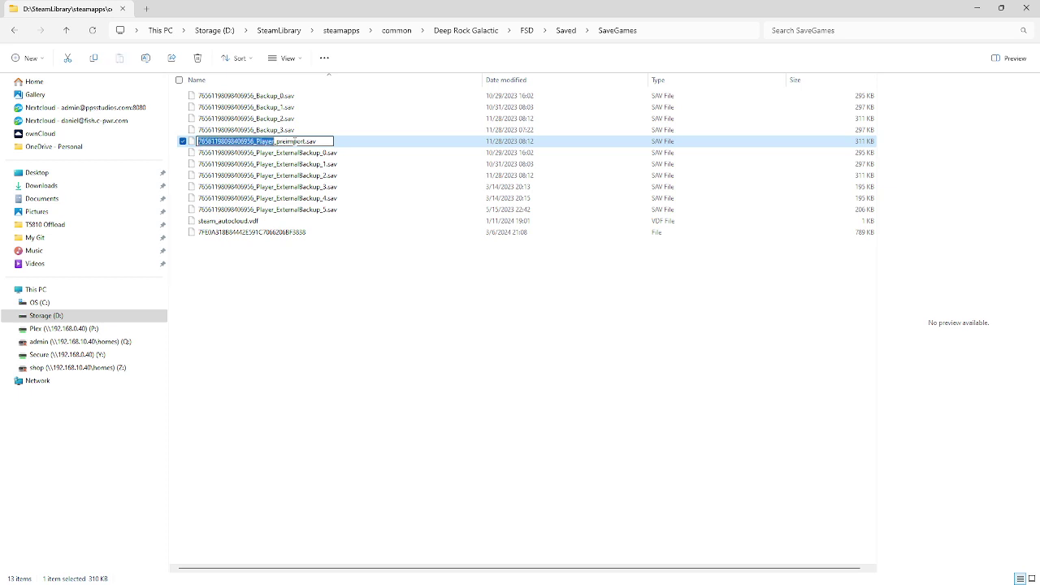
{"action": "key", "text": "Return"}
Step: Rename the pasted save to the Player base name with a .sav extension
{"action": "key", "text": "Down"}
{"action": "key", "text": "Down"}
{"action": "key", "text": "Down"}
{"action": "key", "text": "Down"}
{"action": "key", "text": "Down"}
{"action": "key", "text": "Down"}
{"action": "key", "text": "Down"}
{"action": "key", "text": "Down"}
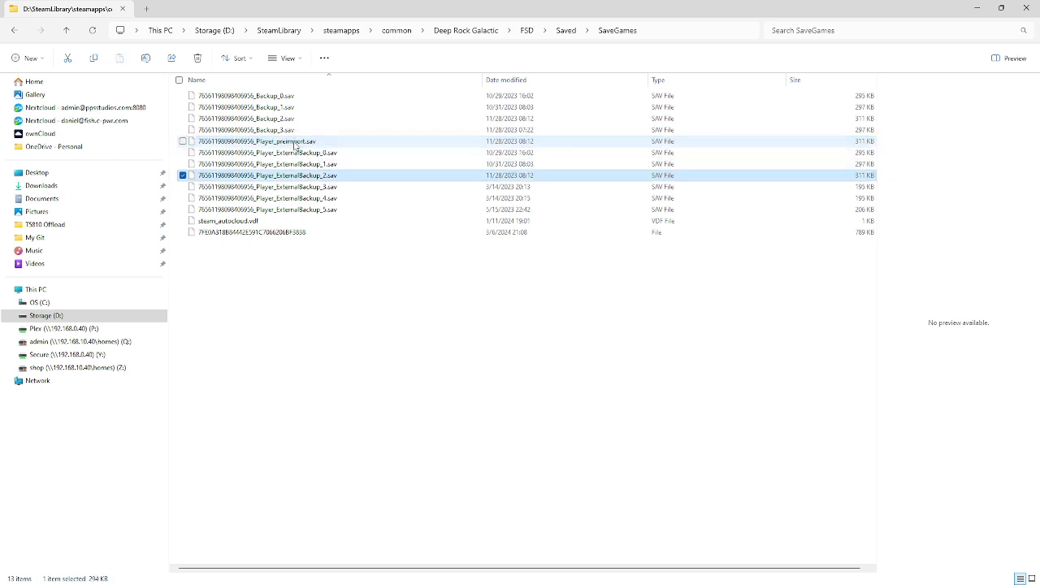
{"action": "key", "text": "F2"}
{"action": "key", "text": "ctrl+v"}
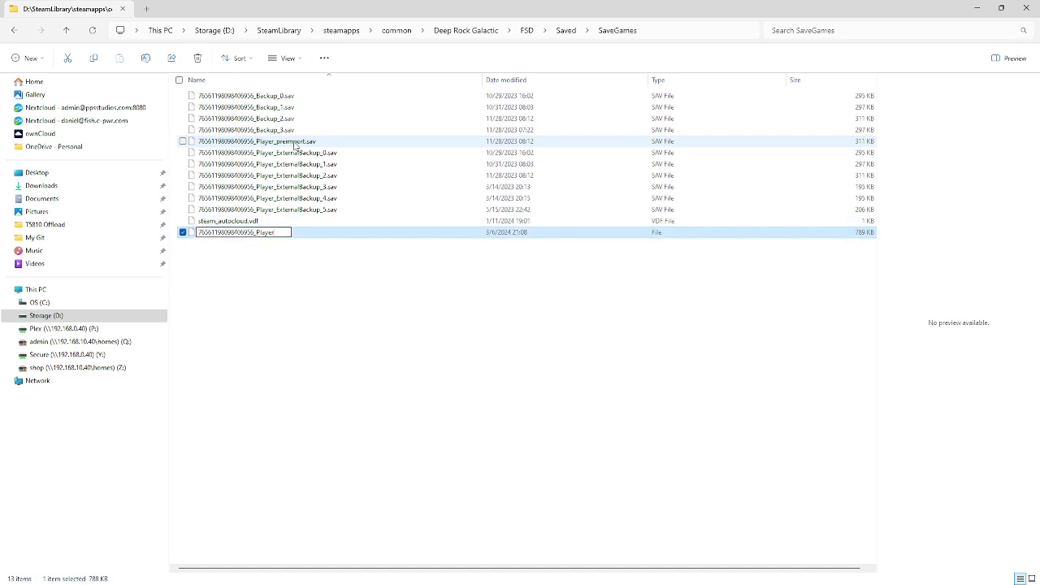
{"action": "type", "text": ".sav"}
{"action": "key", "text": "Return"}
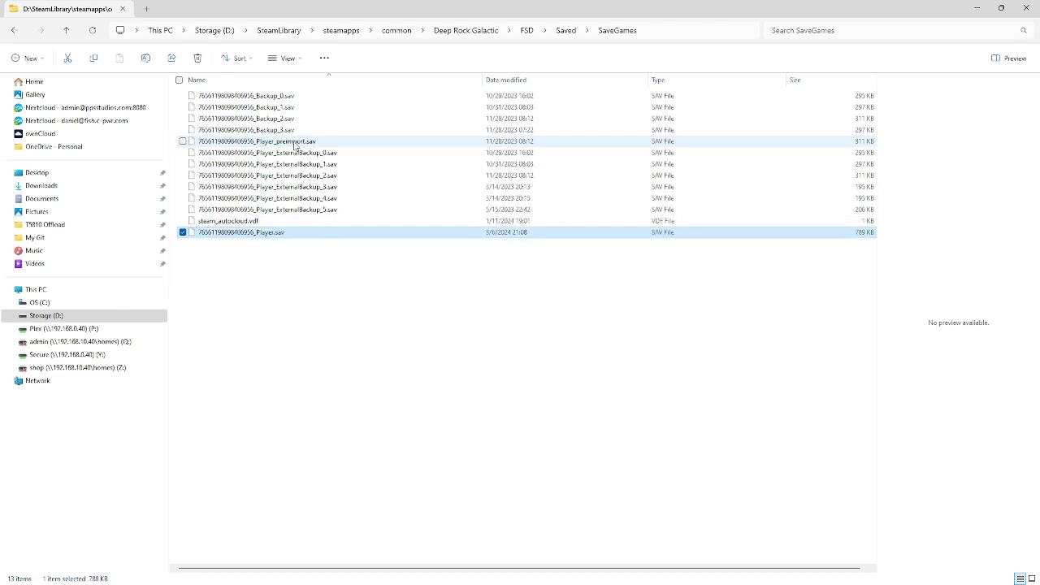
{"action": "left_click", "coordinate": [295, 336]}
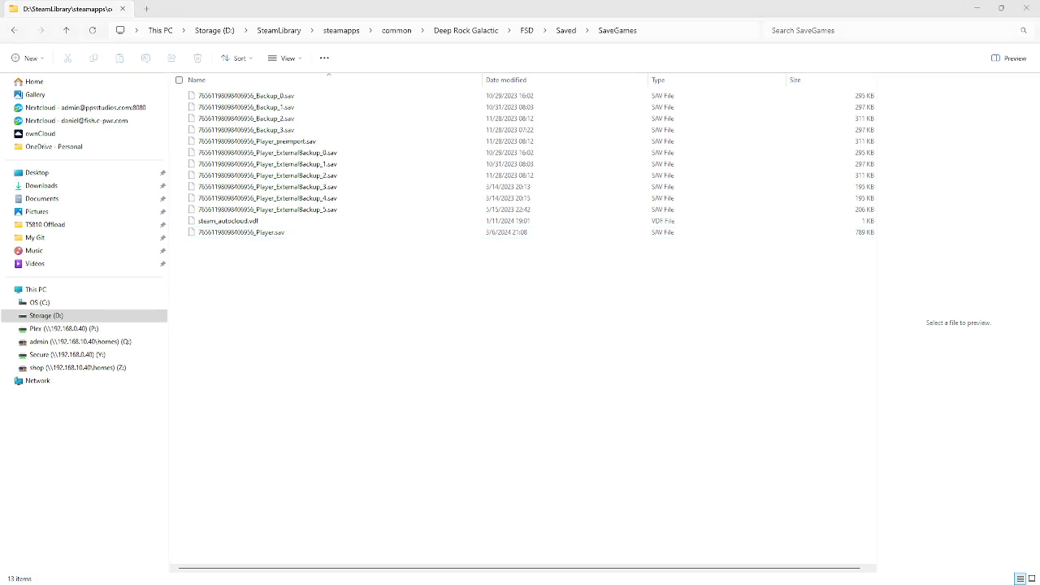
{"action": "left_click", "coordinate": [526, 318]}
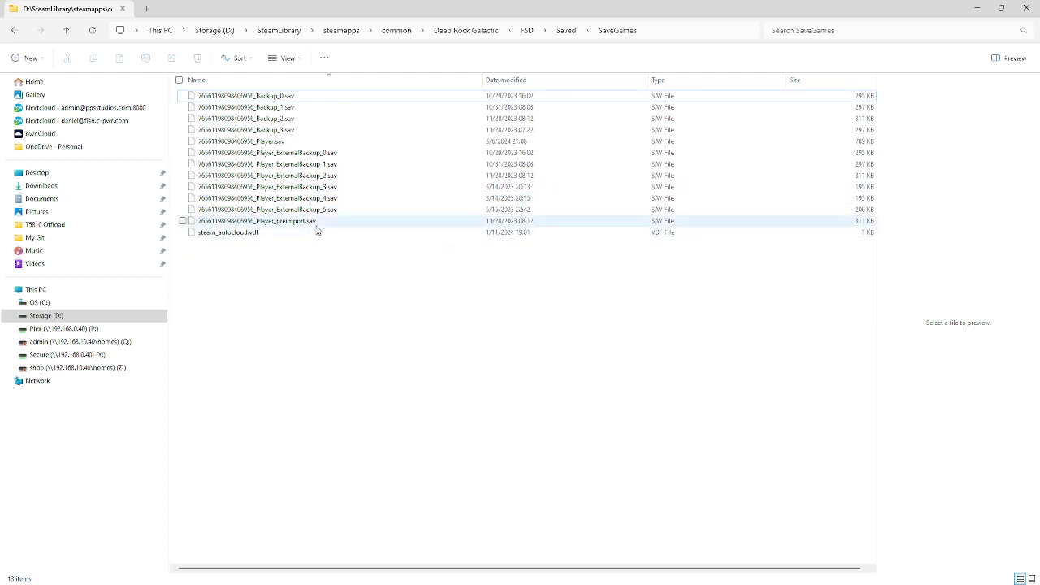
{"action": "left_click", "coordinate": [316, 226]}
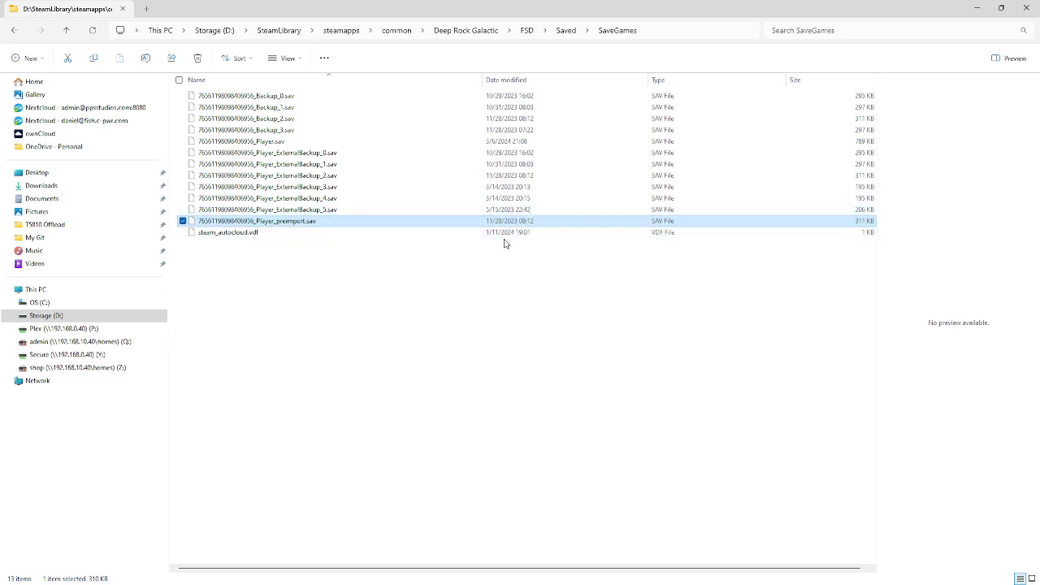
{"action": "left_click", "coordinate": [499, 294]}
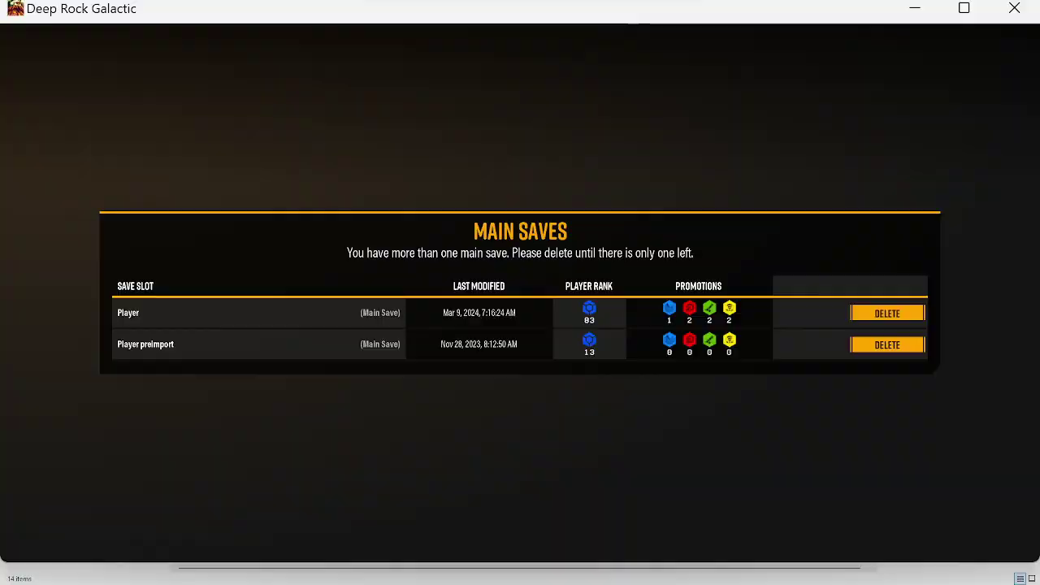
Step: Put the Player_preimport save into the parent Saved folder as a backup
{"action": "key", "text": "alt+Tab"}
{"action": "left_click", "coordinate": [182, 221]}
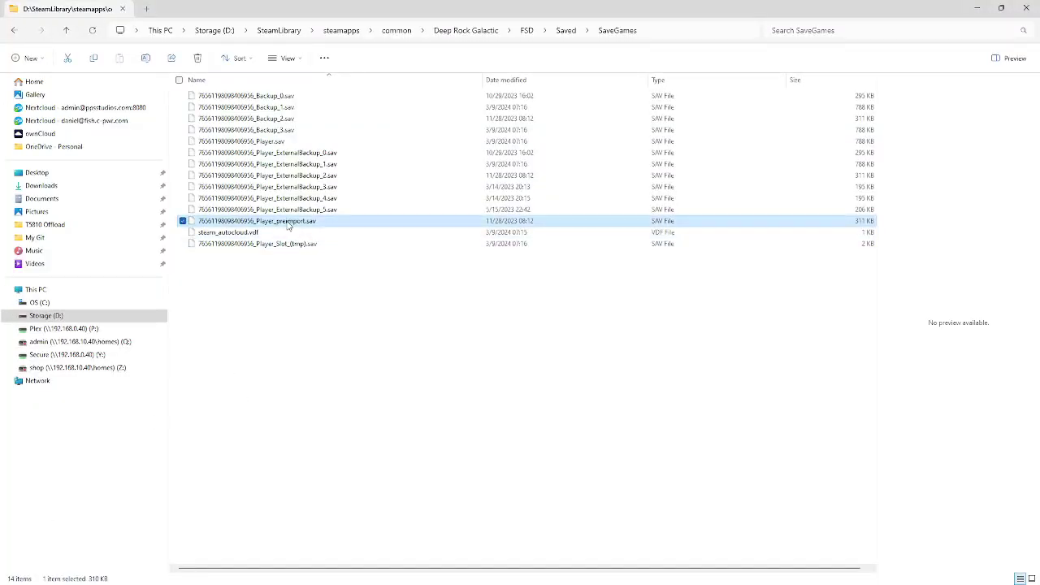
{"action": "left_click", "coordinate": [566, 31]}
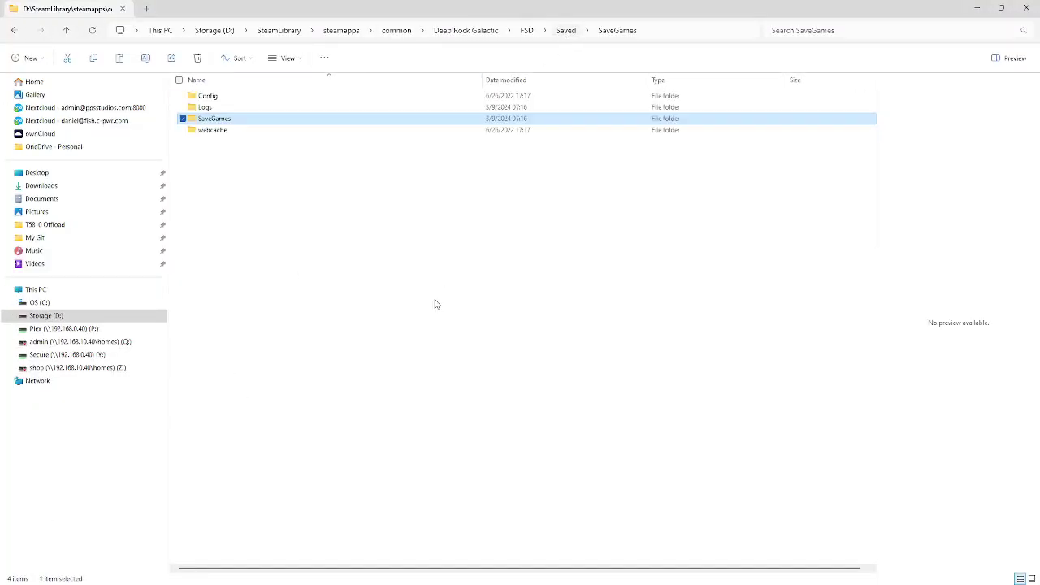
{"action": "key", "text": "ctrl+v"}
{"action": "left_click", "coordinate": [378, 325]}
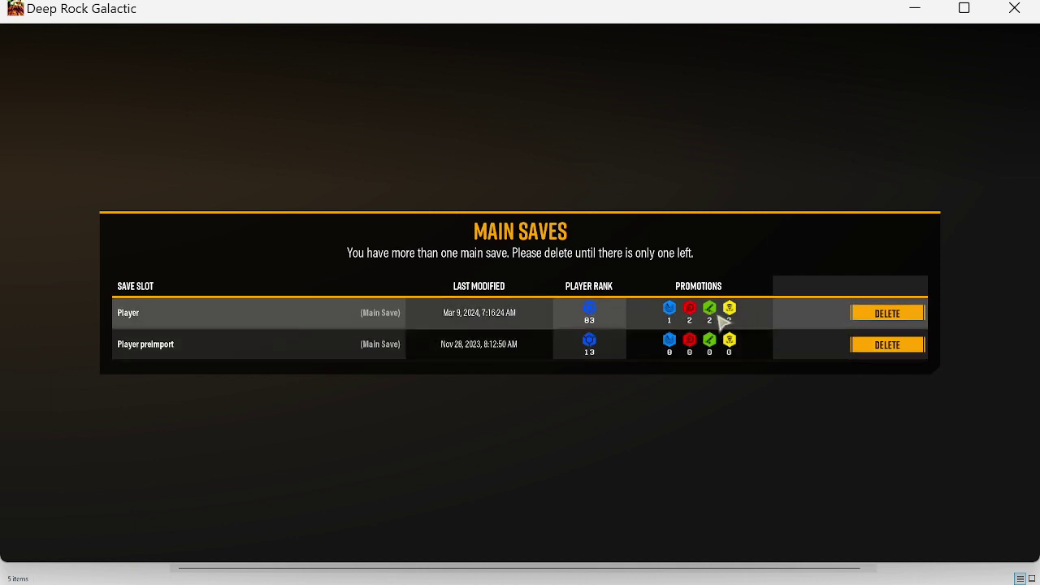
Step: Delete the Player preimport save in-game, claim the free 5.000 credits and start
{"action": "left_click", "coordinate": [902, 348]}
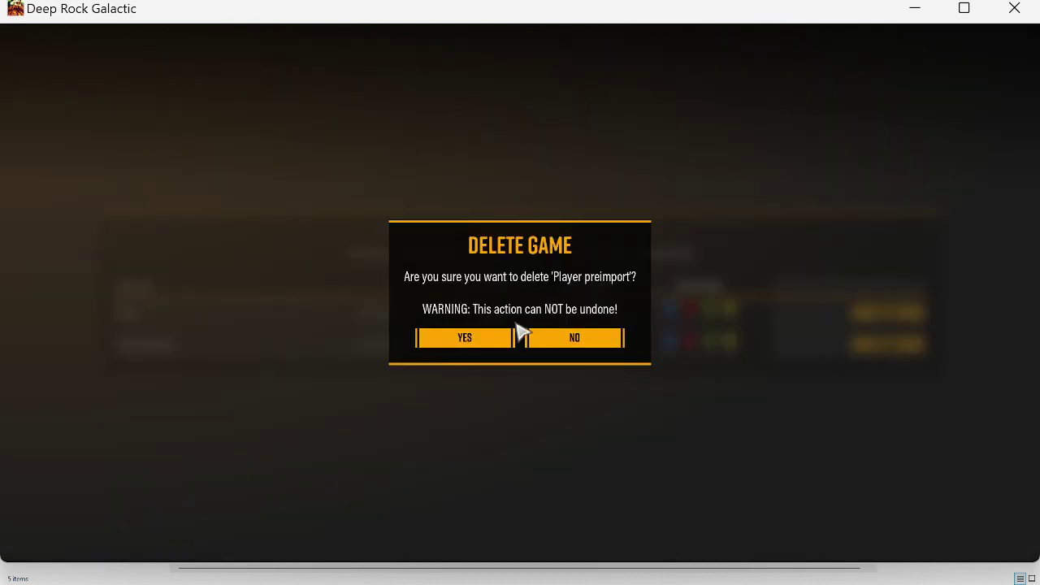
{"action": "left_click", "coordinate": [479, 338]}
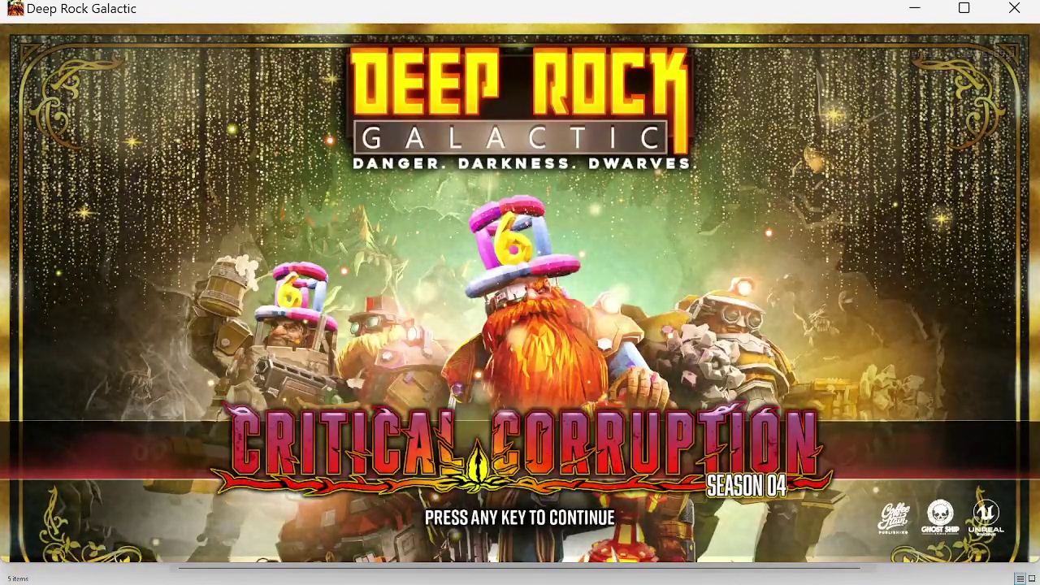
{"action": "left_click", "coordinate": [340, 353]}
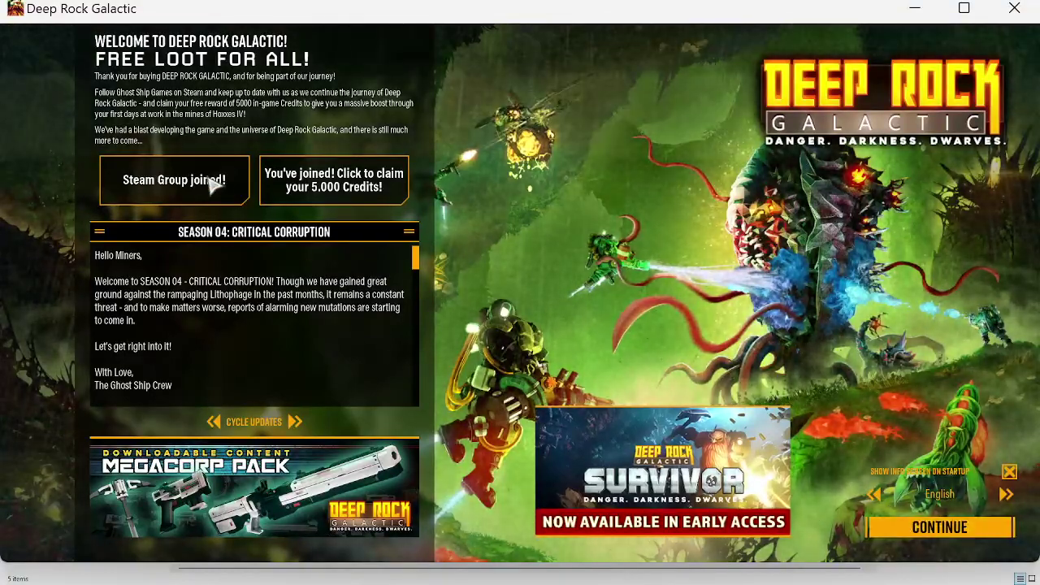
{"action": "left_click", "coordinate": [351, 188]}
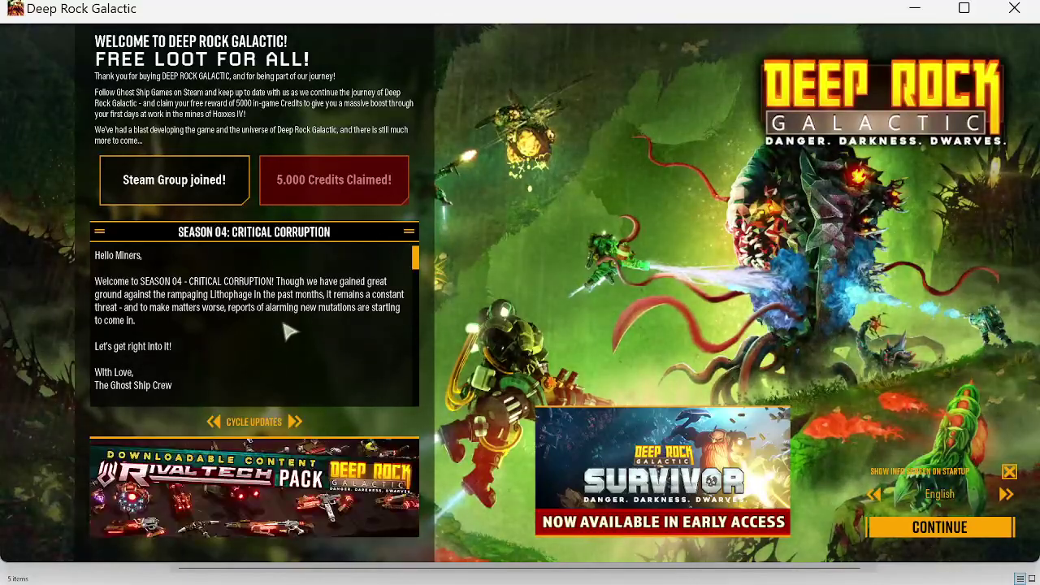
{"action": "scroll", "coordinate": [281, 332], "scroll_direction": "down", "scroll_amount": 5}
{"action": "scroll", "coordinate": [281, 333], "scroll_direction": "up", "scroll_amount": 5}
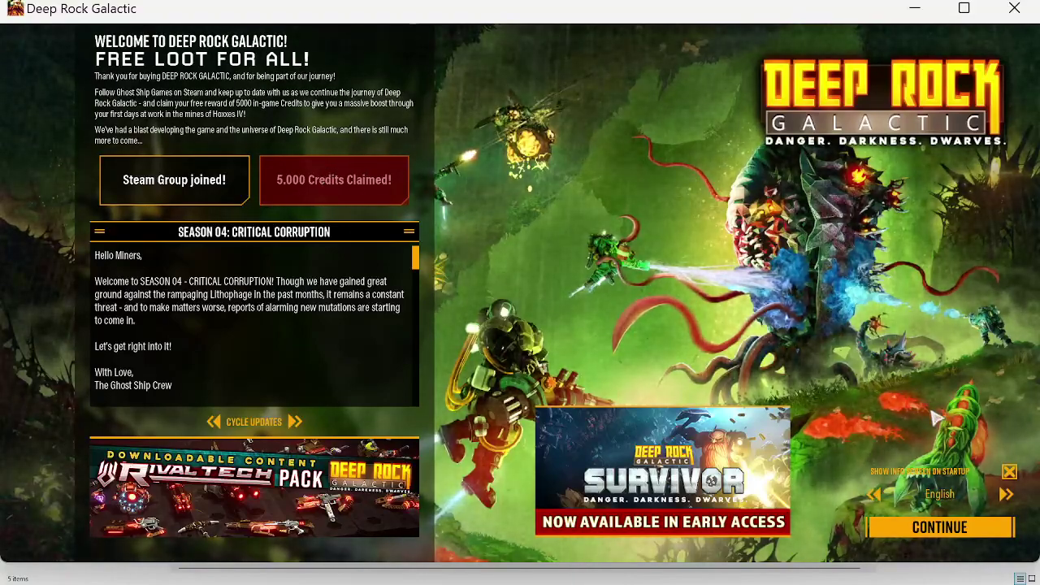
{"action": "left_click", "coordinate": [966, 532]}
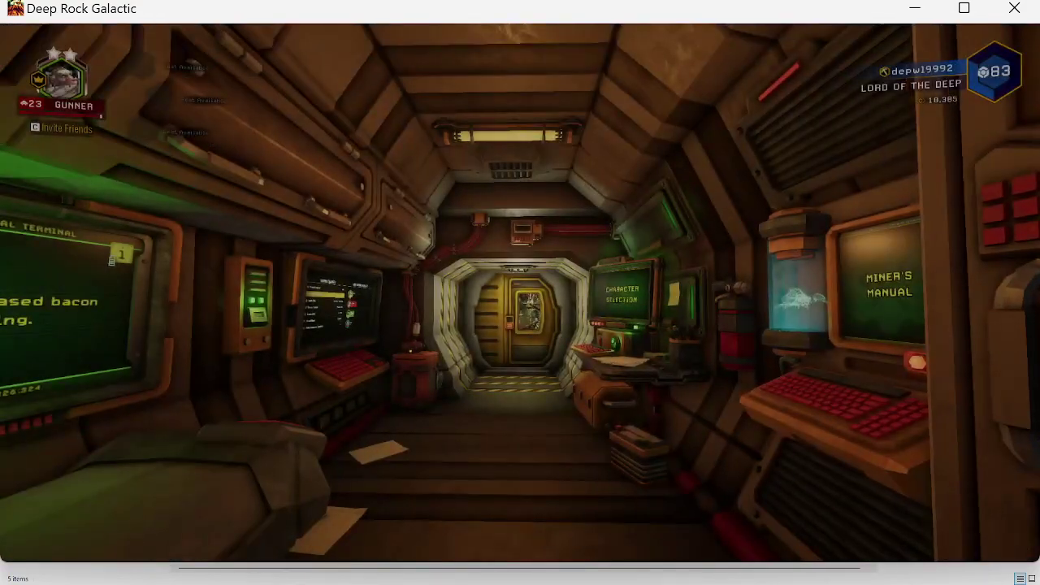
Step: Check the dwarf at the Wardrobe, then claim the 5000-credit union reward at the Miner Community terminal
{"action": "mouse_move", "coordinate": [520, 292]}
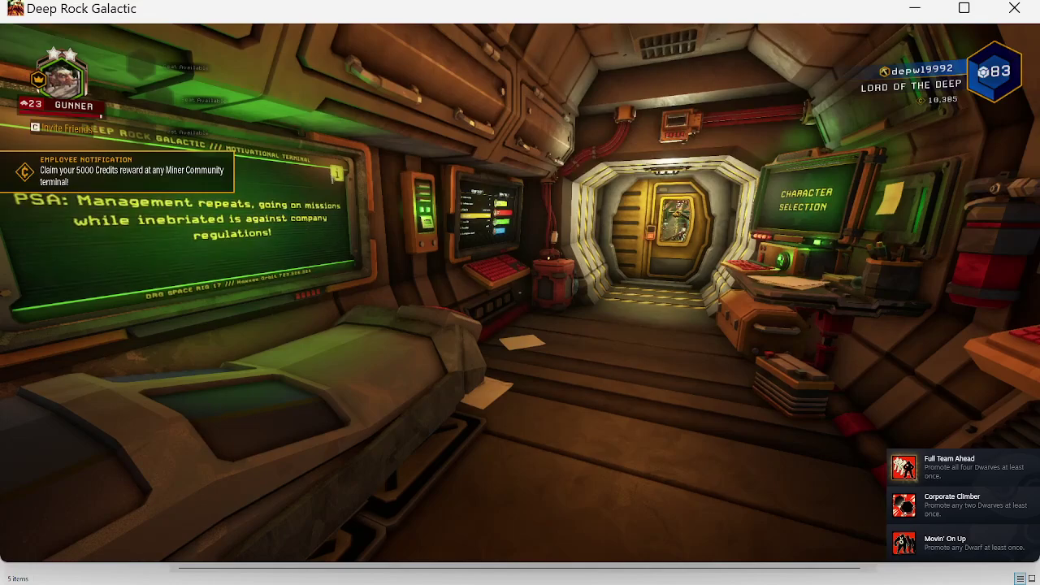
{"action": "key", "text": "w"}
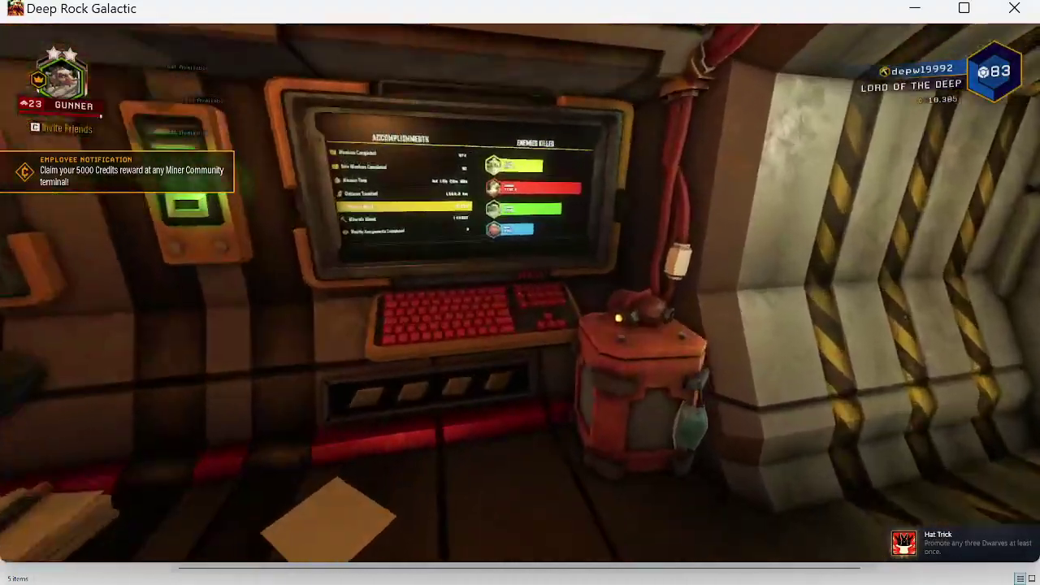
{"action": "key", "text": "w"}
{"action": "key", "text": "w"}
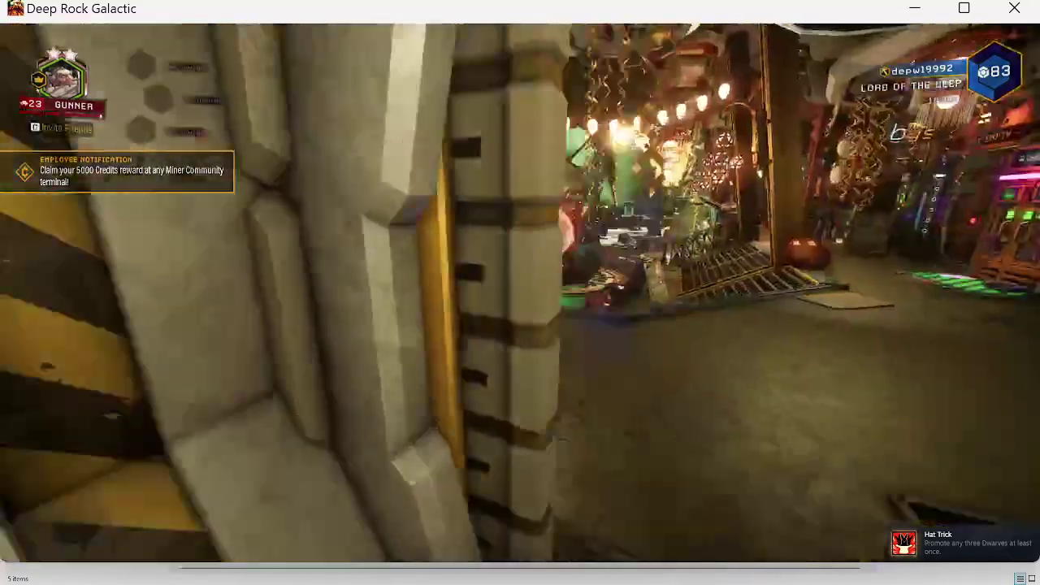
{"action": "key", "text": "w"}
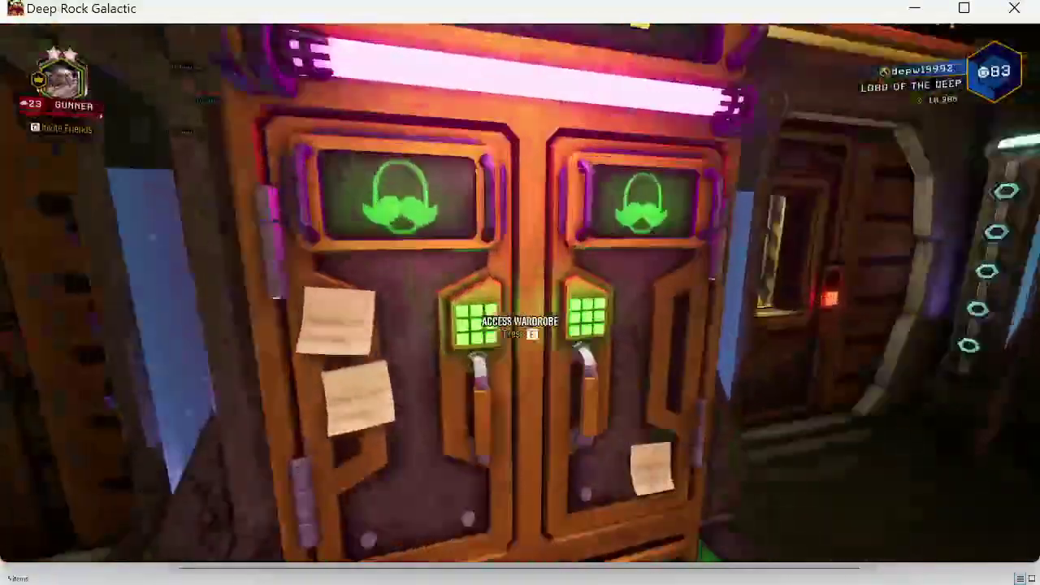
{"action": "key", "text": "e"}
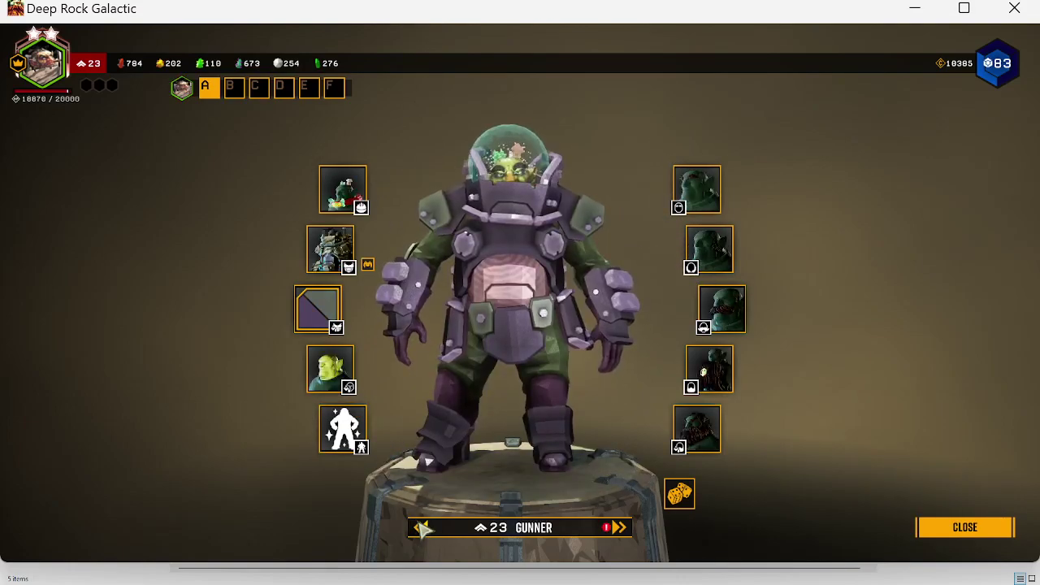
{"action": "key", "text": "Escape"}
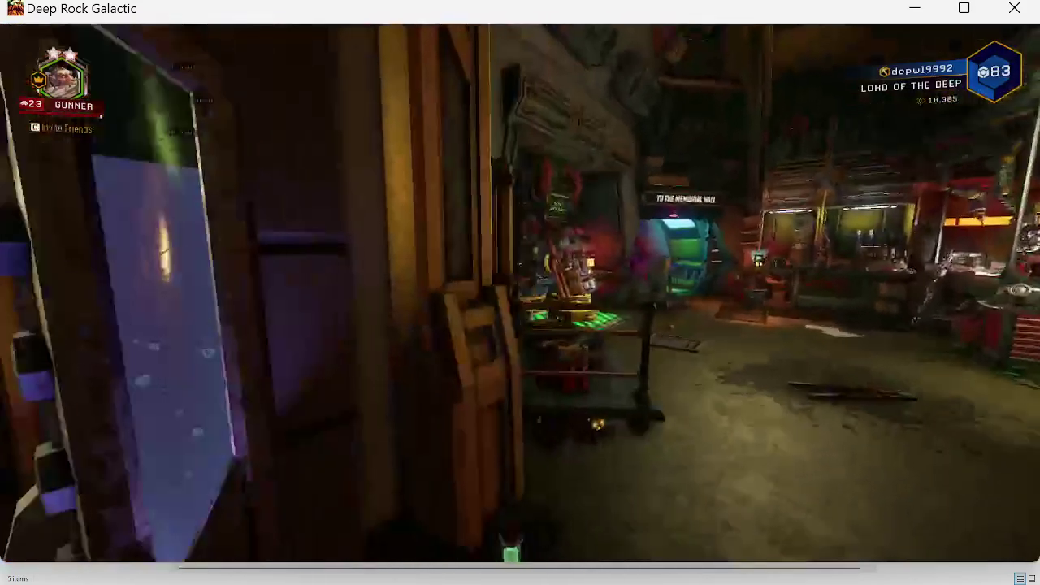
{"action": "key", "text": "w"}
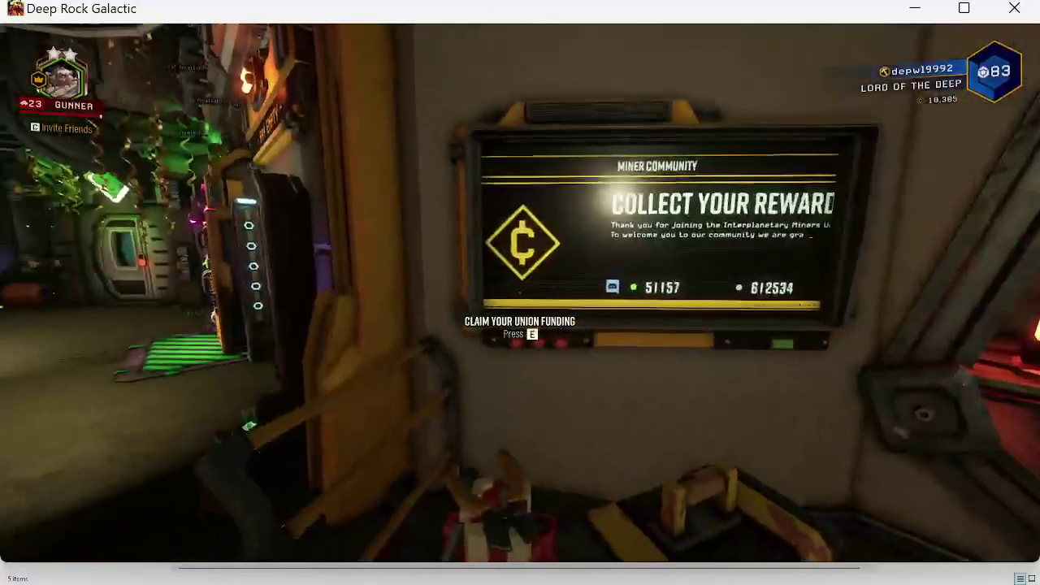
{"action": "key", "text": "e"}
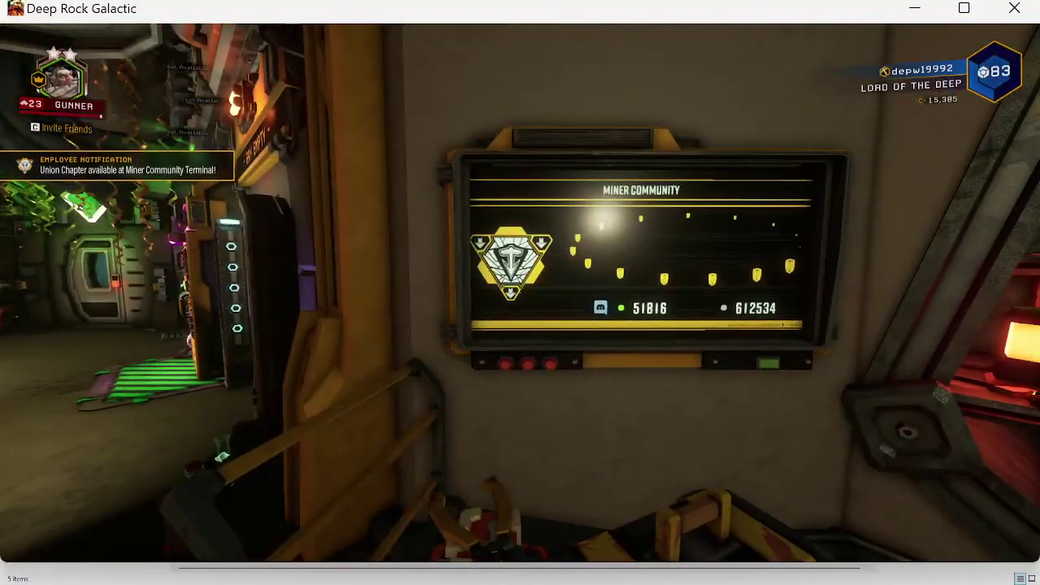
Step: Inspect the Gunner's Bulldog, Coil Gun, Lead Storm and Hurricane weapons at the Equipment terminal
{"action": "key", "text": "w"}
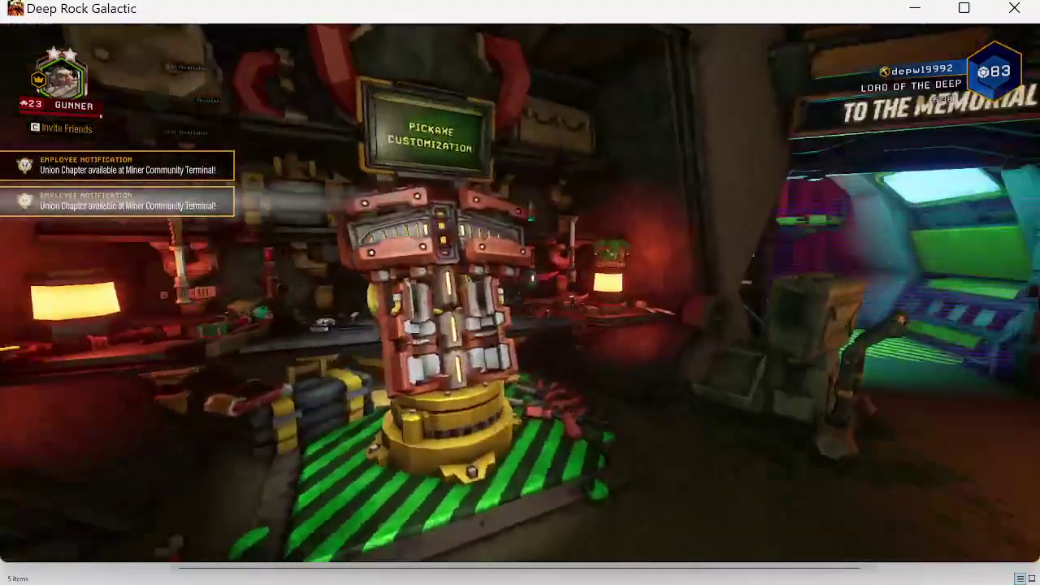
{"action": "key", "text": "w"}
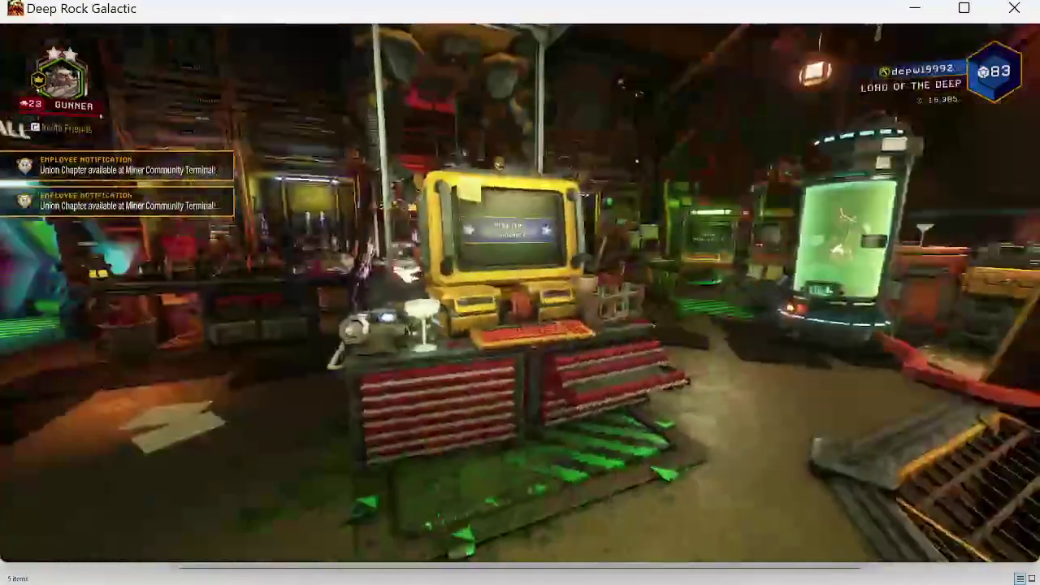
{"action": "key", "text": "w"}
{"action": "key", "text": "e"}
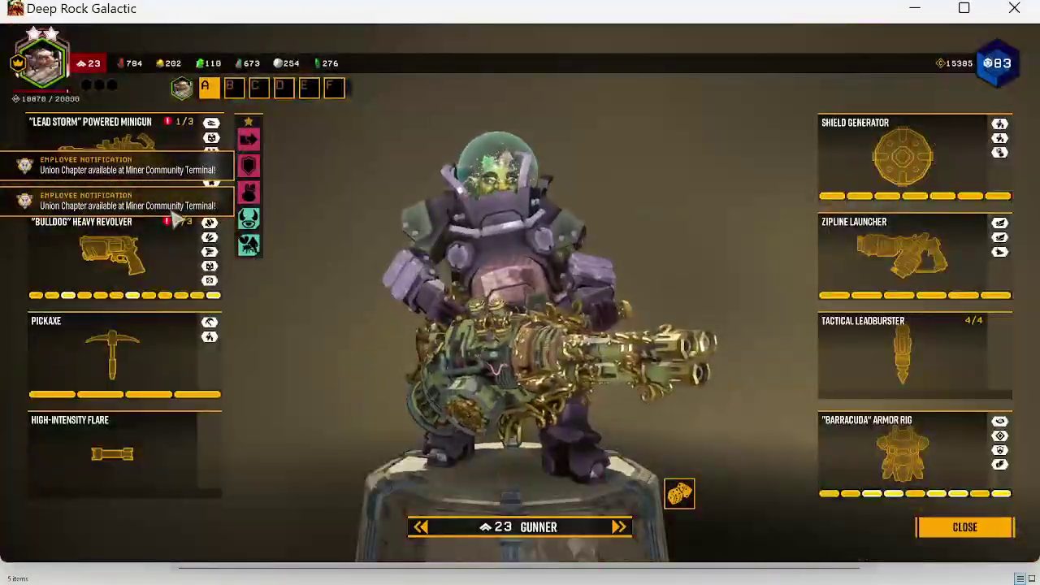
{"action": "left_click", "coordinate": [173, 221]}
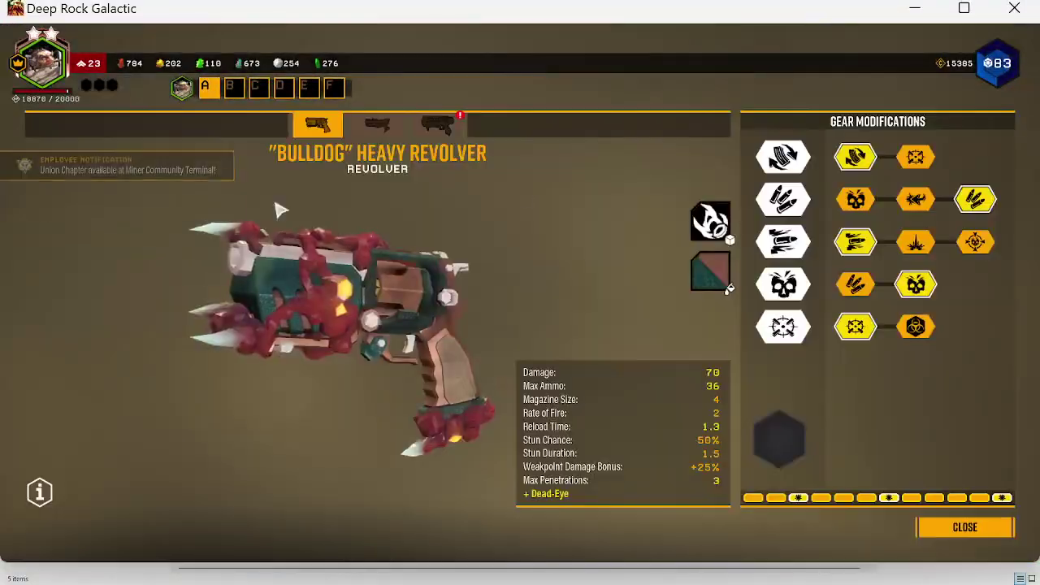
{"action": "left_click", "coordinate": [437, 128]}
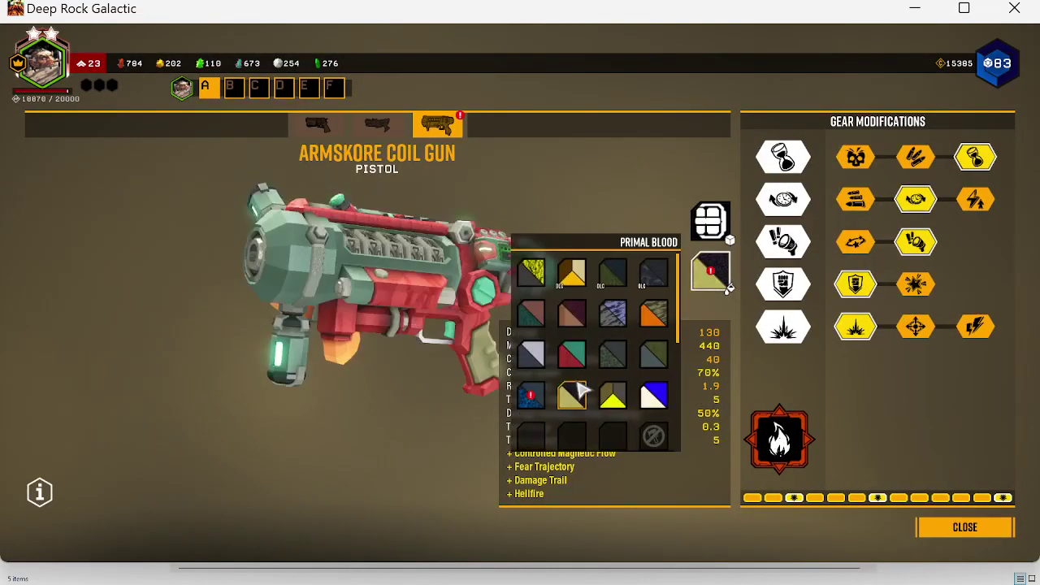
{"action": "key", "text": "Escape"}
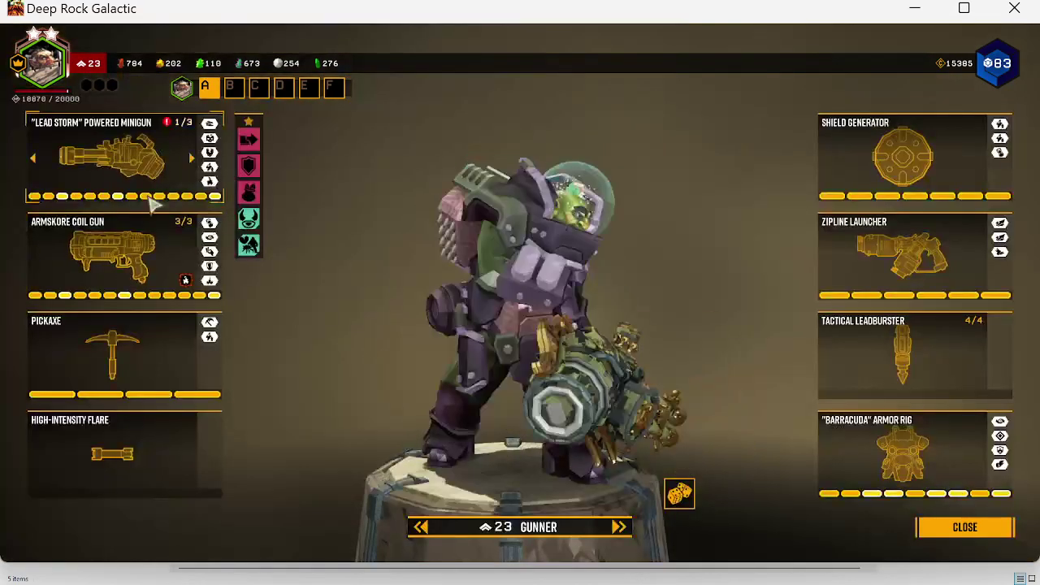
{"action": "left_click", "coordinate": [149, 160]}
{"action": "left_click", "coordinate": [451, 133]}
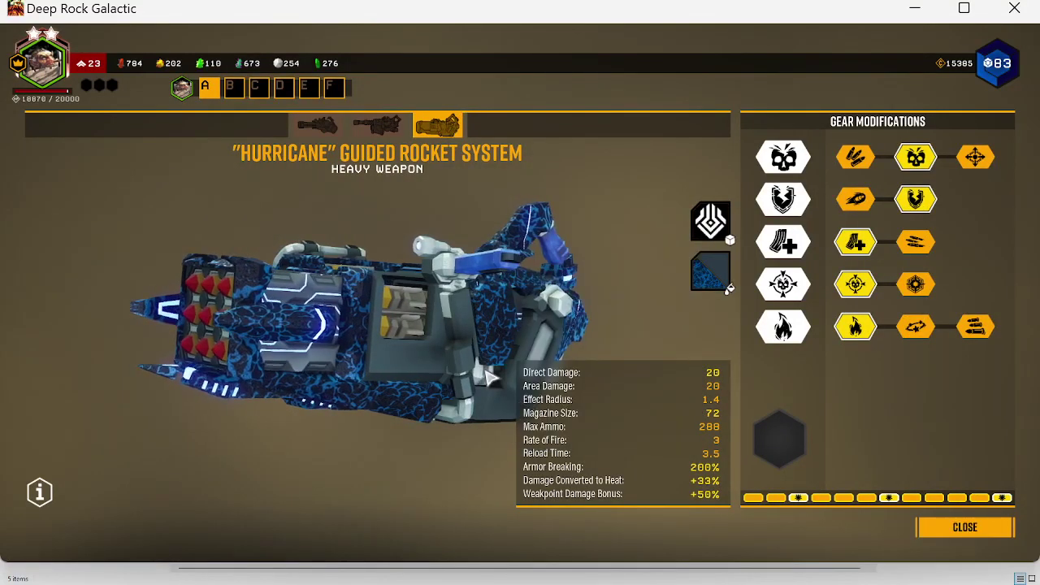
{"action": "key", "text": "Escape"}
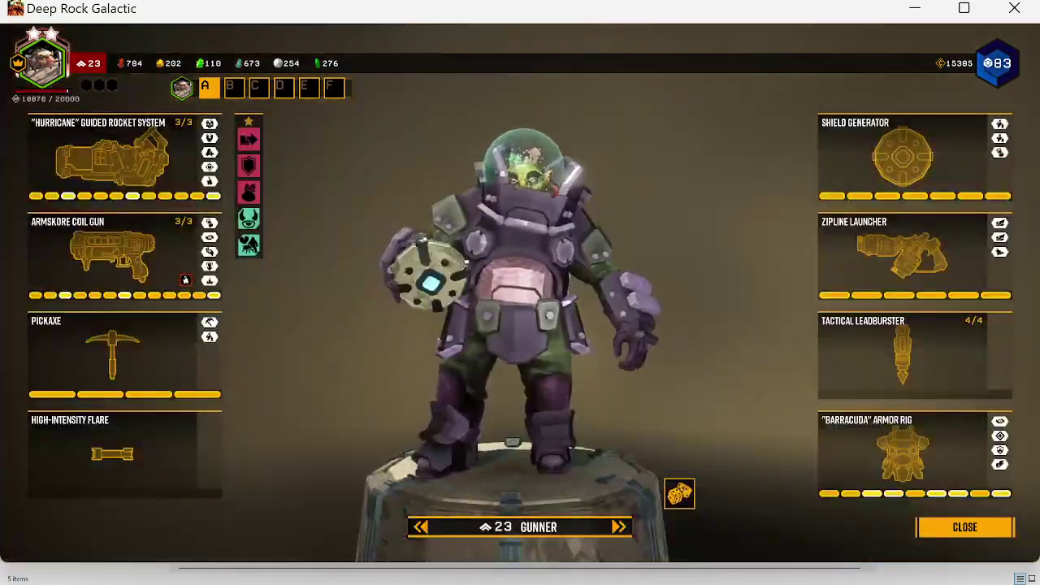
{"action": "key", "text": "Escape"}
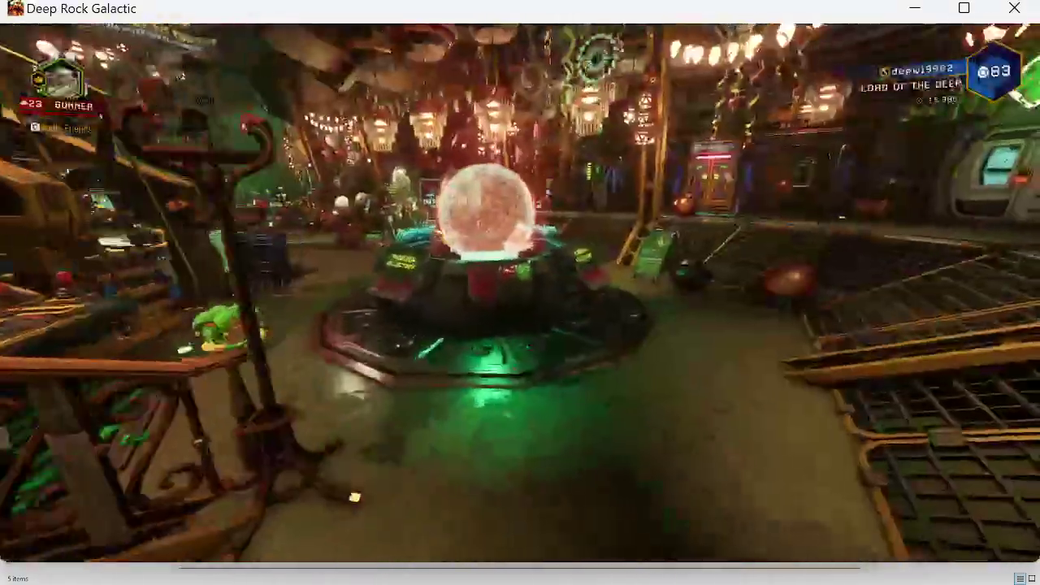
Step: Open the mission map at the Mission Selection orb and zoom into the Noble Boneyard region
{"action": "key", "text": "w"}
{"action": "key", "text": "e"}
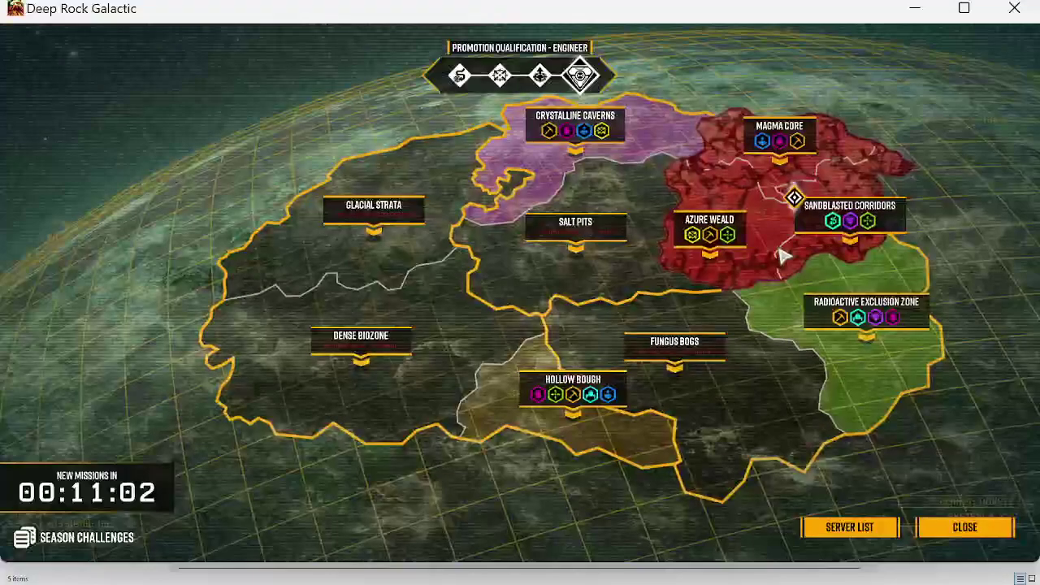
{"action": "left_click", "coordinate": [809, 242]}
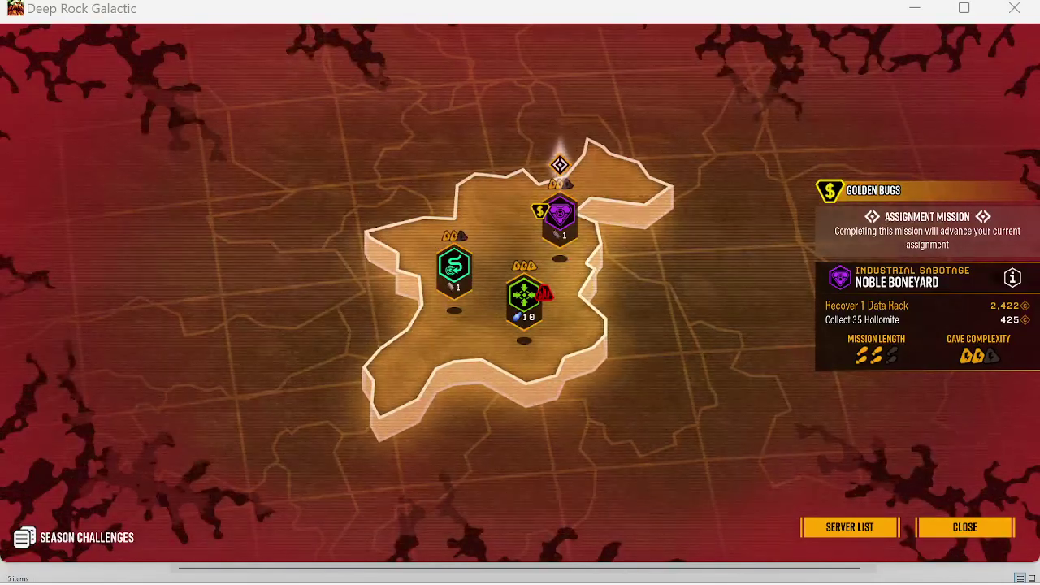
Step: Open SaveGames and select the Player.sav file, briefly switching to the game and back
{"action": "key", "text": "alt+Tab"}
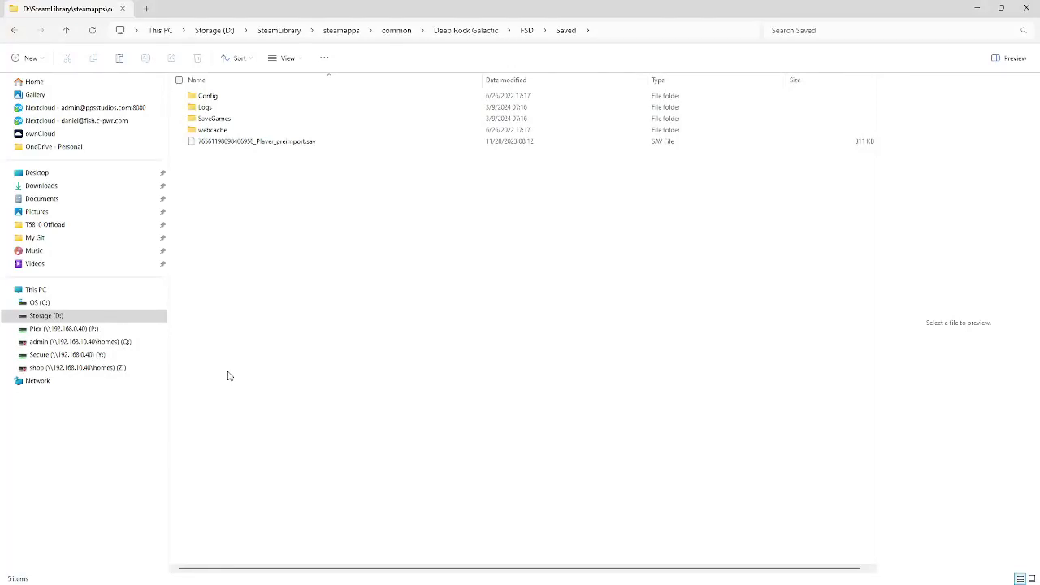
{"action": "double_click", "coordinate": [216, 119]}
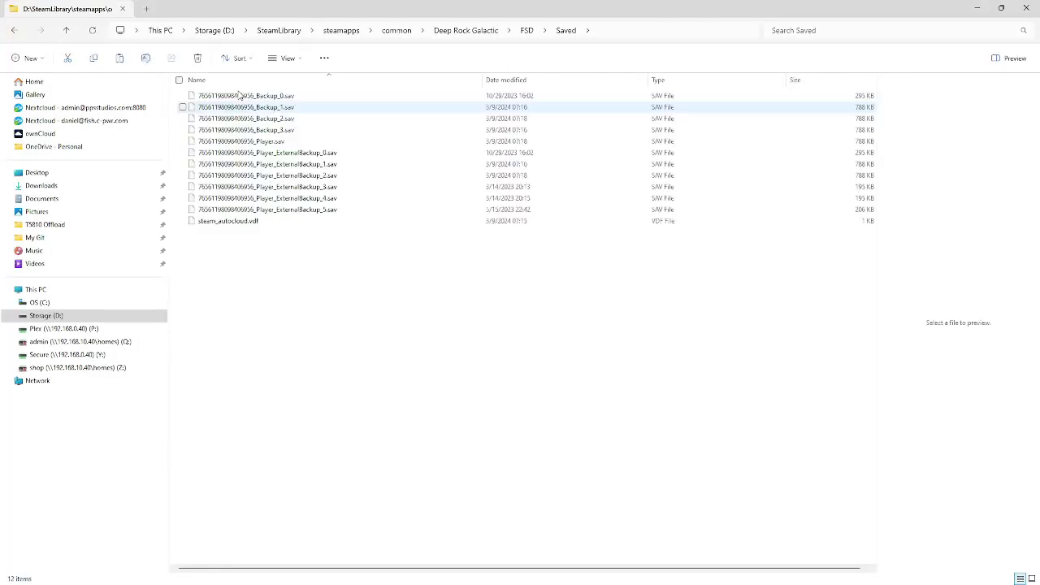
{"action": "left_click", "coordinate": [268, 141]}
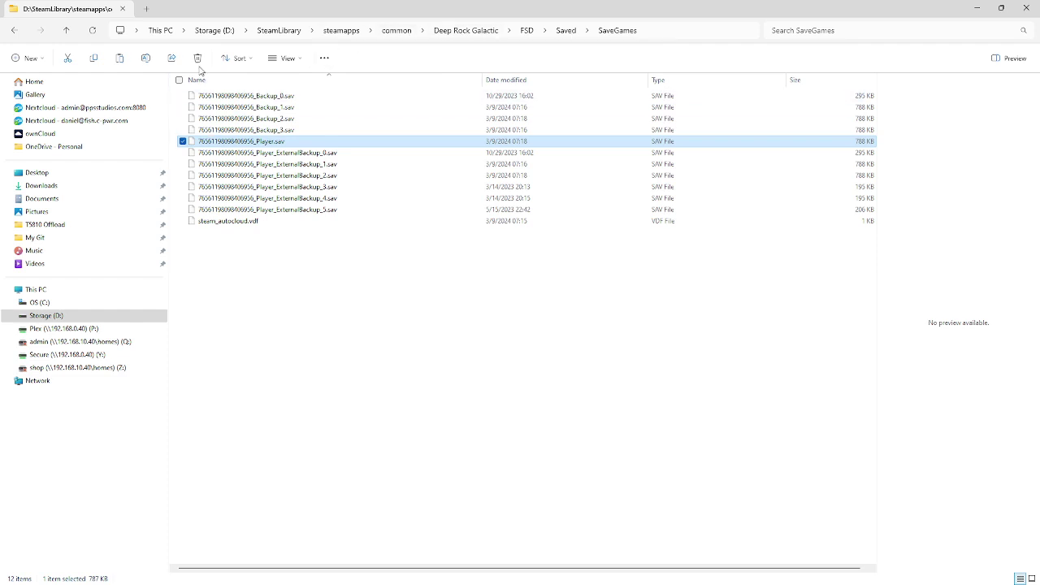
{"action": "key", "text": "alt+Tab"}
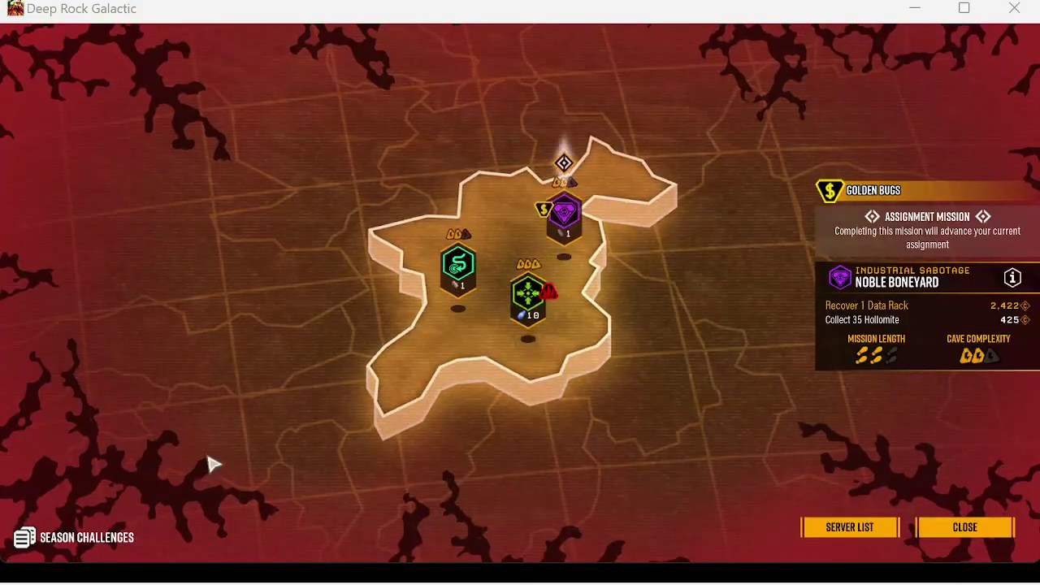
{"action": "key", "text": "alt+Tab"}
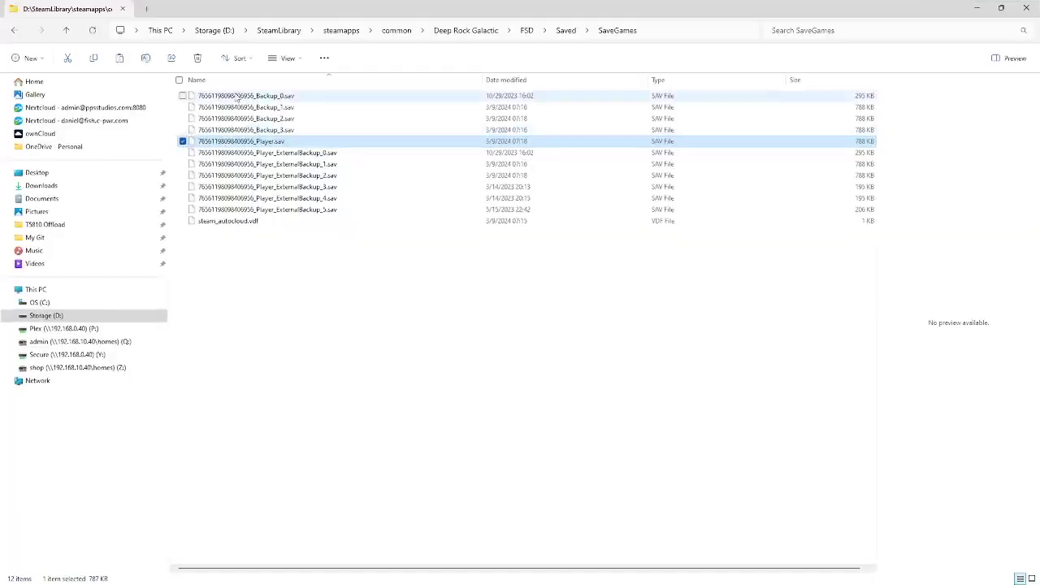
Step: Browse from C: through Users and the profile folder into AppData
{"action": "left_click", "coordinate": [45, 302]}
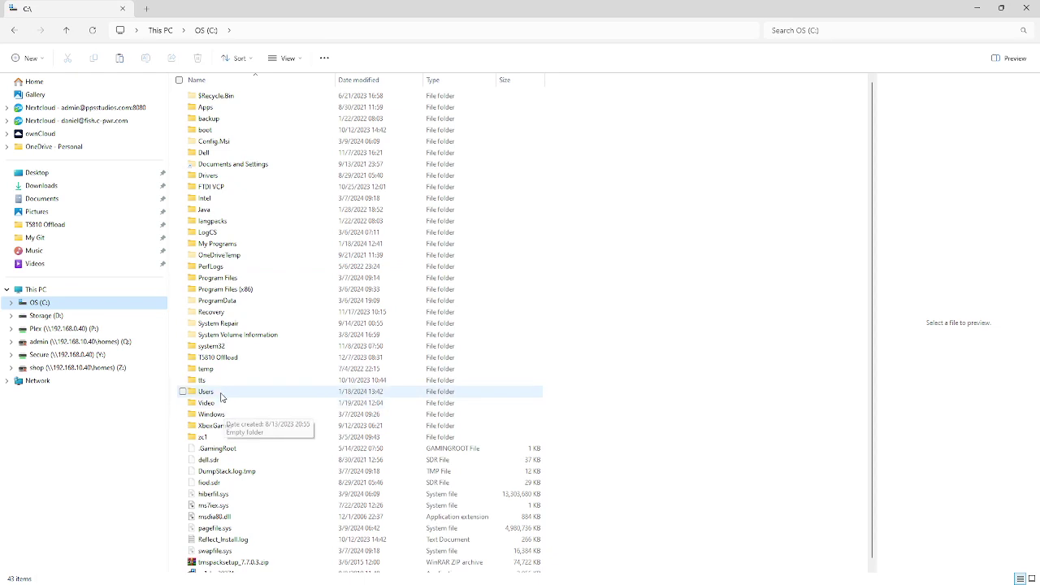
{"action": "left_click", "coordinate": [225, 392]}
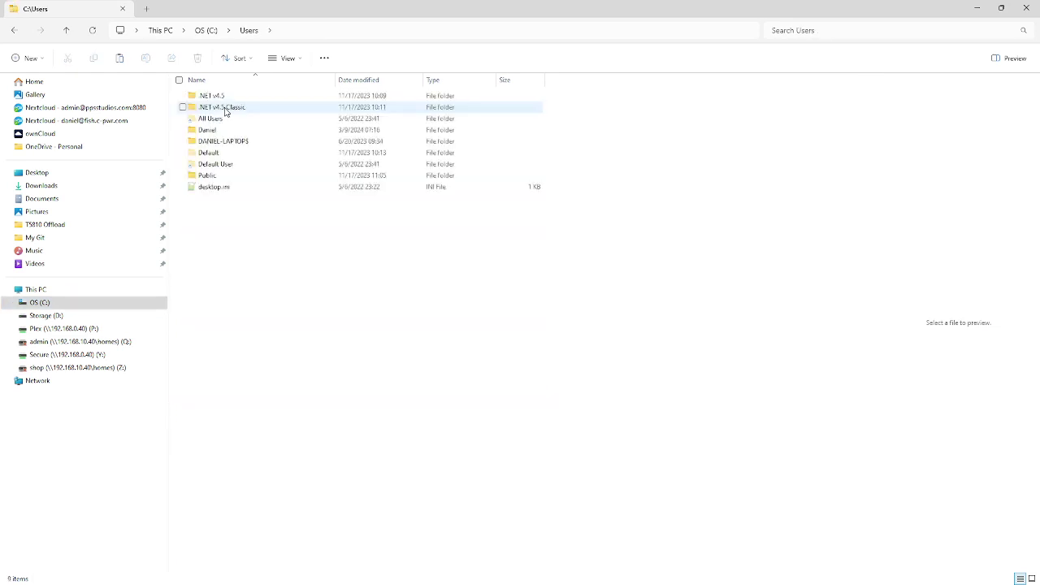
{"action": "left_click", "coordinate": [223, 130]}
{"action": "double_click", "coordinate": [223, 131]}
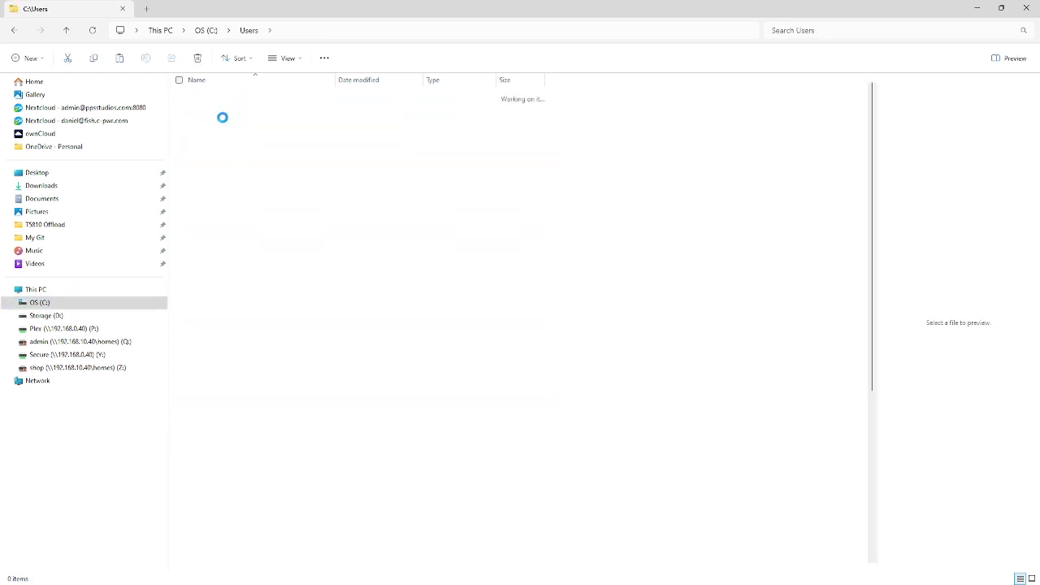
{"action": "left_click", "coordinate": [211, 311]}
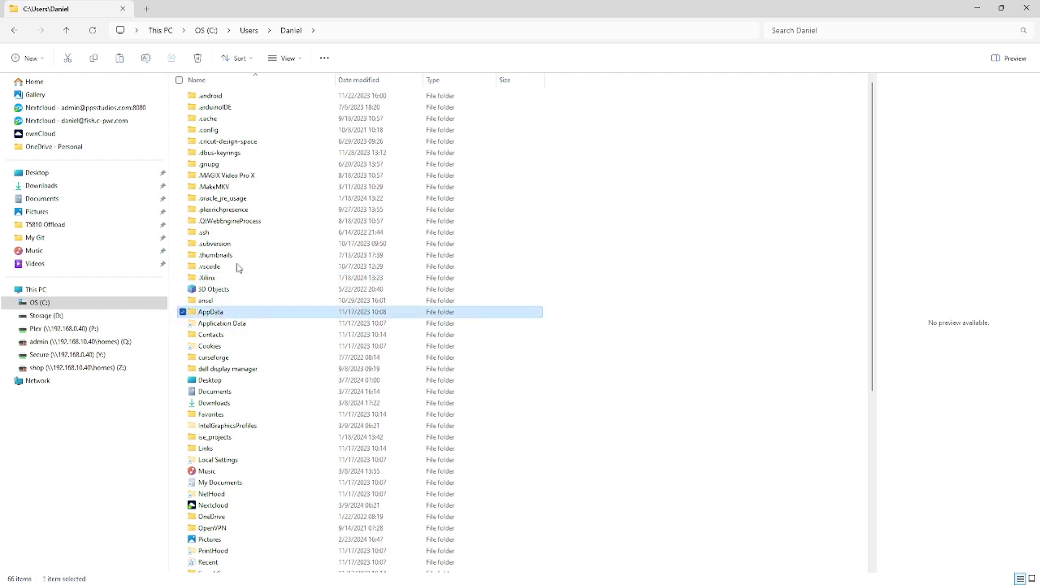
{"action": "double_click", "coordinate": [211, 311]}
Step: Go into Local, return from Programs, and select the Deep Rock Galactic folder in Packages
{"action": "double_click", "coordinate": [202, 97]}
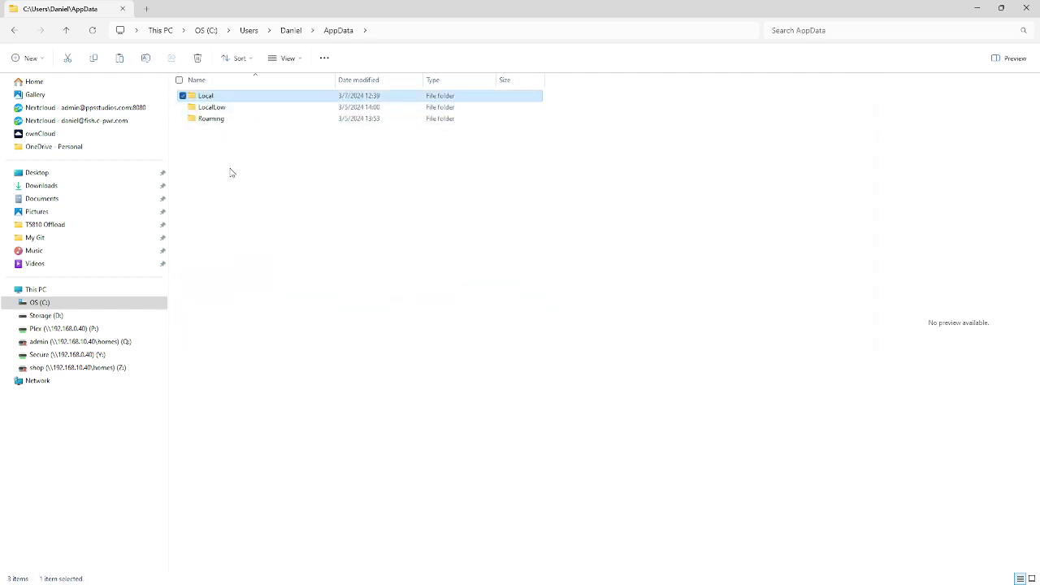
{"action": "scroll", "coordinate": [226, 437], "scroll_direction": "down", "scroll_amount": 18}
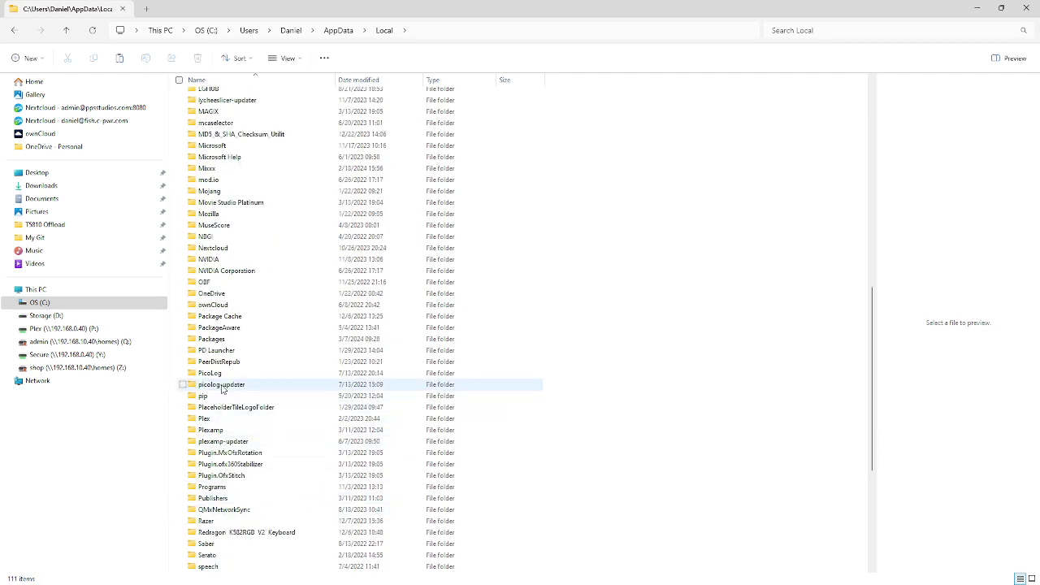
{"action": "left_click", "coordinate": [213, 486]}
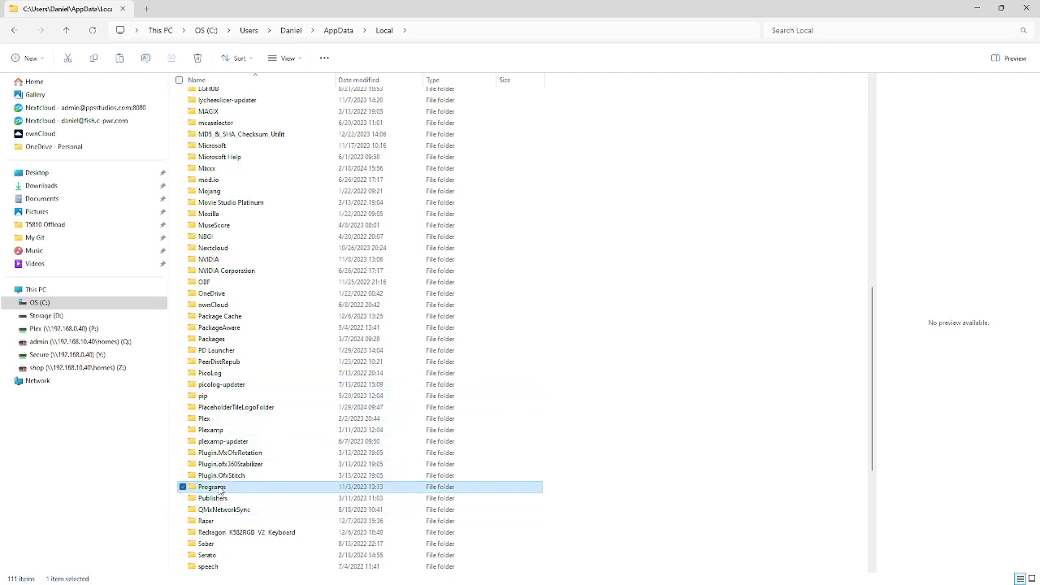
{"action": "left_click", "coordinate": [260, 76]}
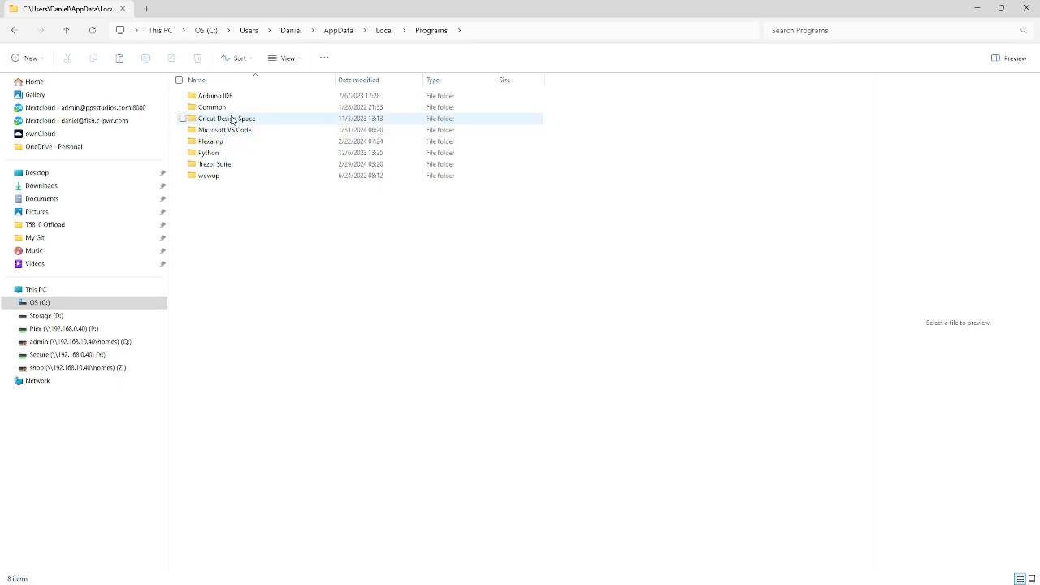
{"action": "left_click", "coordinate": [385, 30]}
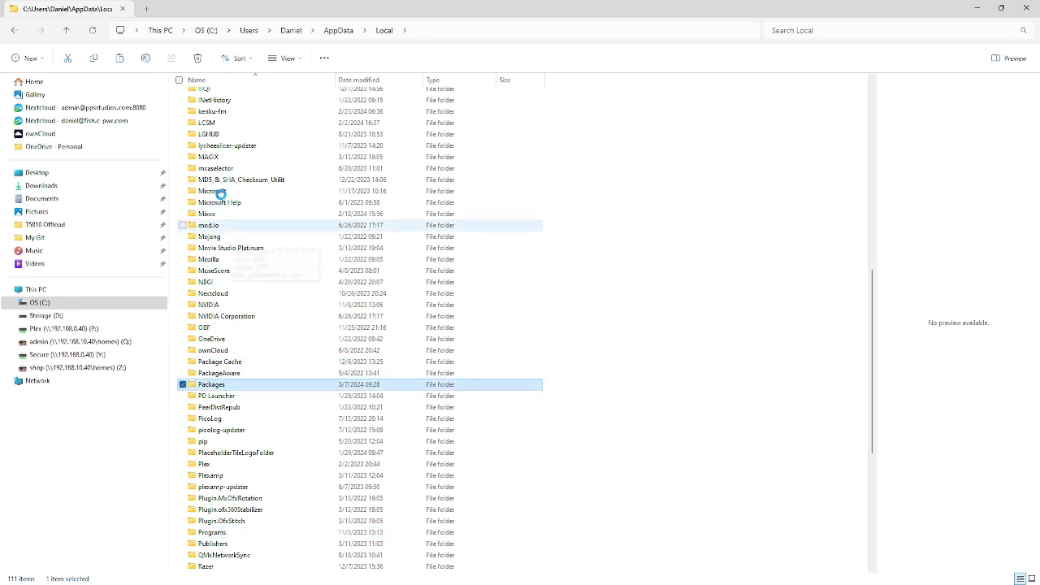
{"action": "key", "text": "F5"}
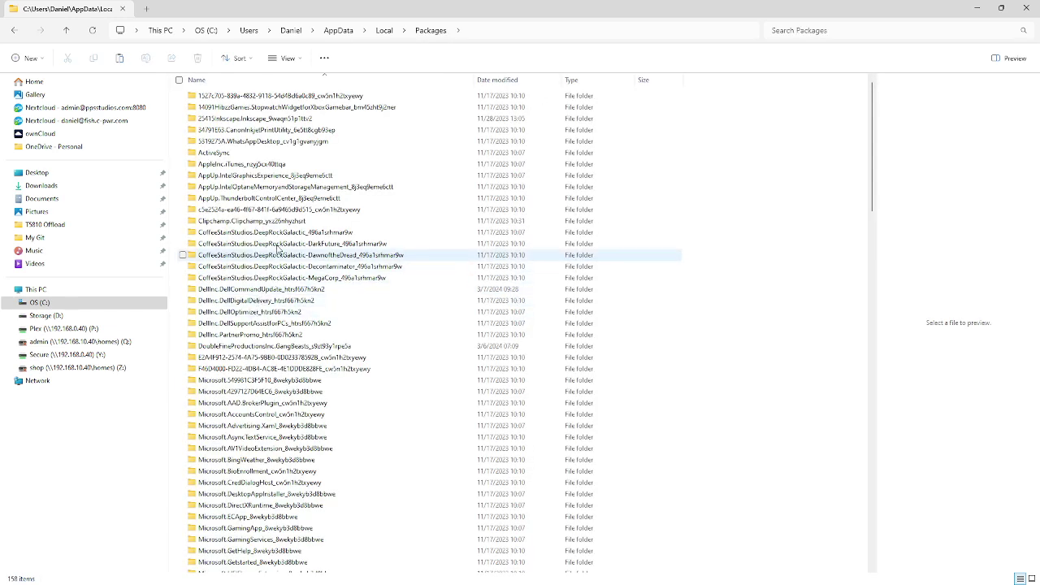
{"action": "left_click", "coordinate": [276, 235]}
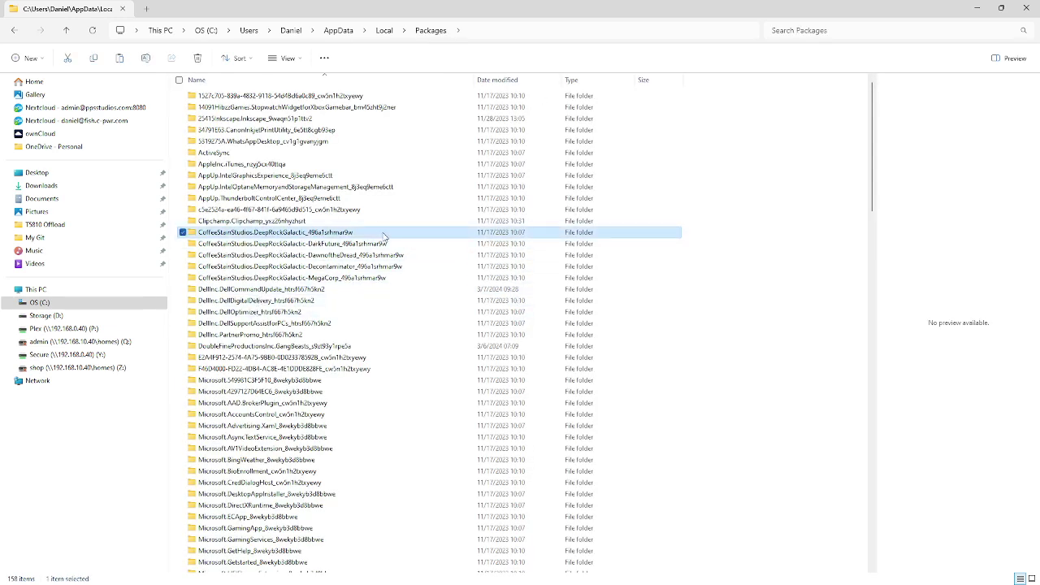
Step: Navigate CoffeeStainStudios.DeepRockGalactic > SystemAppData > wgs down to the innermost container folder
{"action": "double_click", "coordinate": [348, 243]}
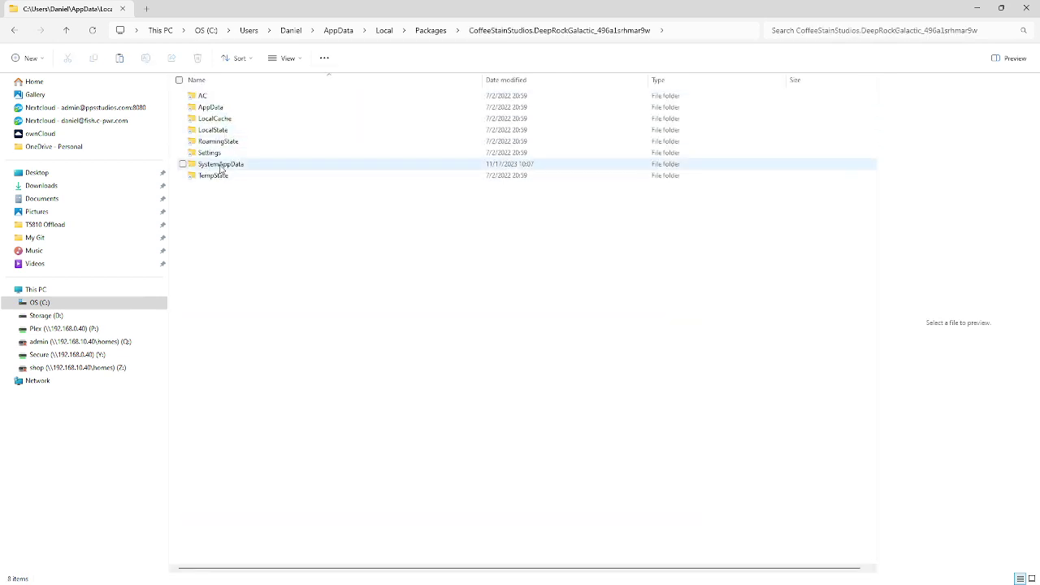
{"action": "double_click", "coordinate": [221, 166]}
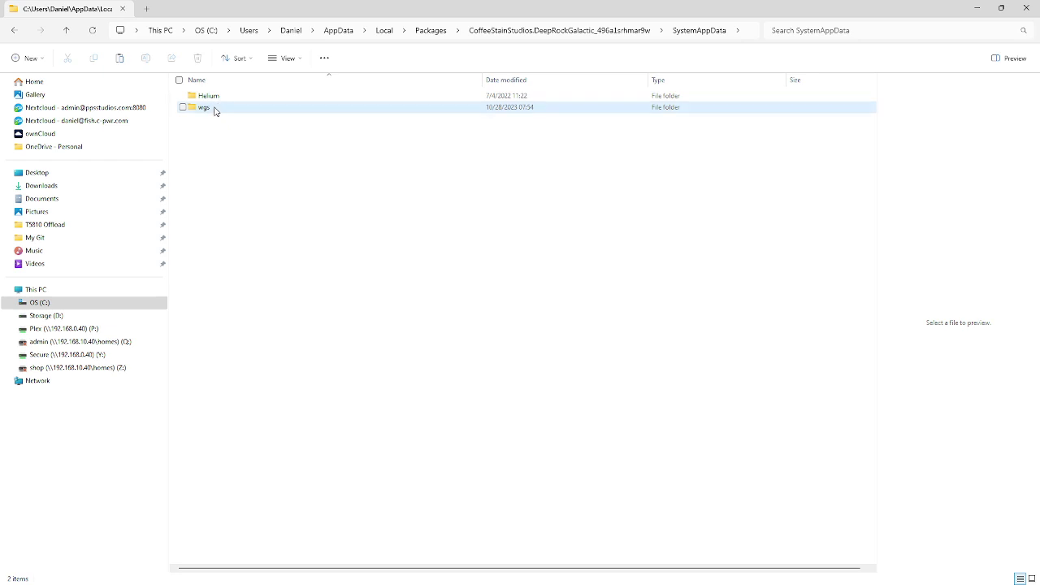
{"action": "double_click", "coordinate": [253, 107]}
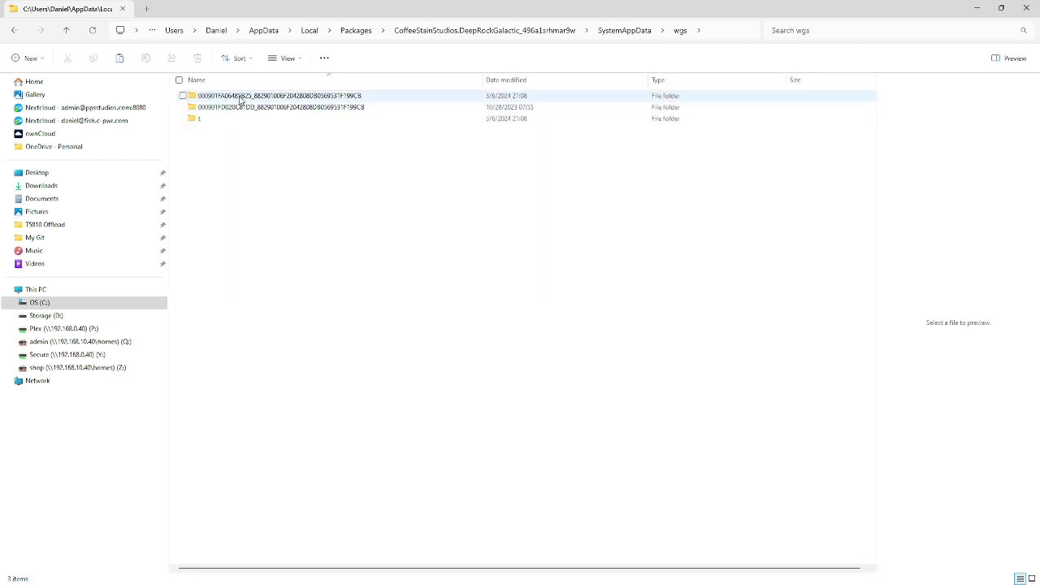
{"action": "left_click", "coordinate": [239, 98]}
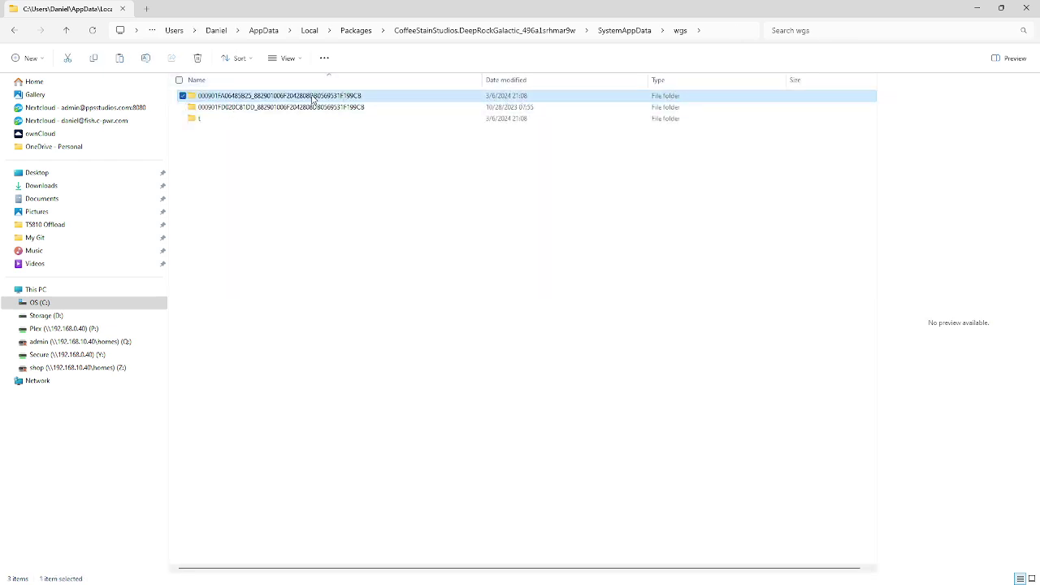
{"action": "double_click", "coordinate": [313, 99]}
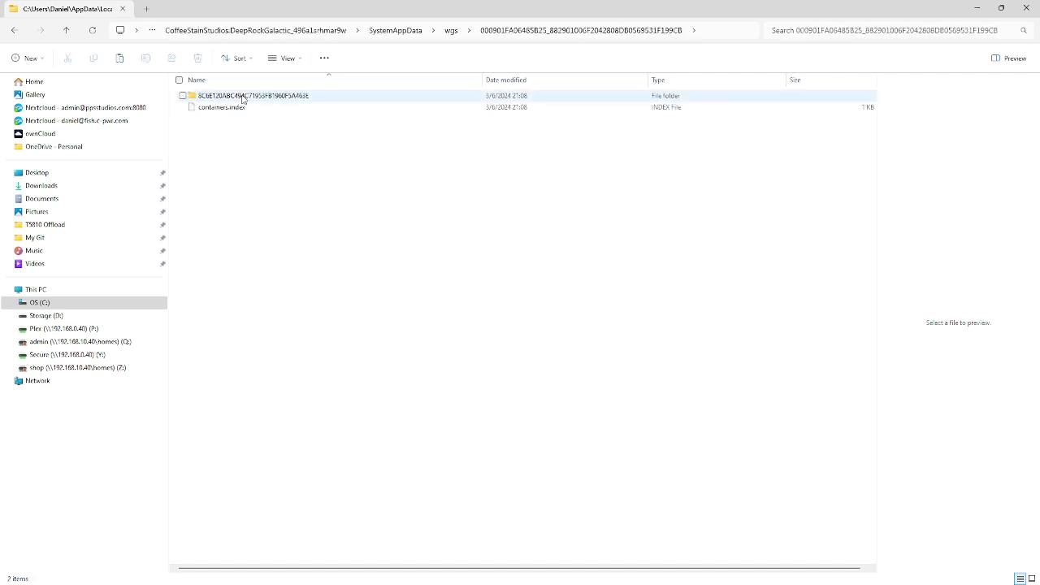
{"action": "left_click", "coordinate": [241, 97]}
{"action": "double_click", "coordinate": [242, 97]}
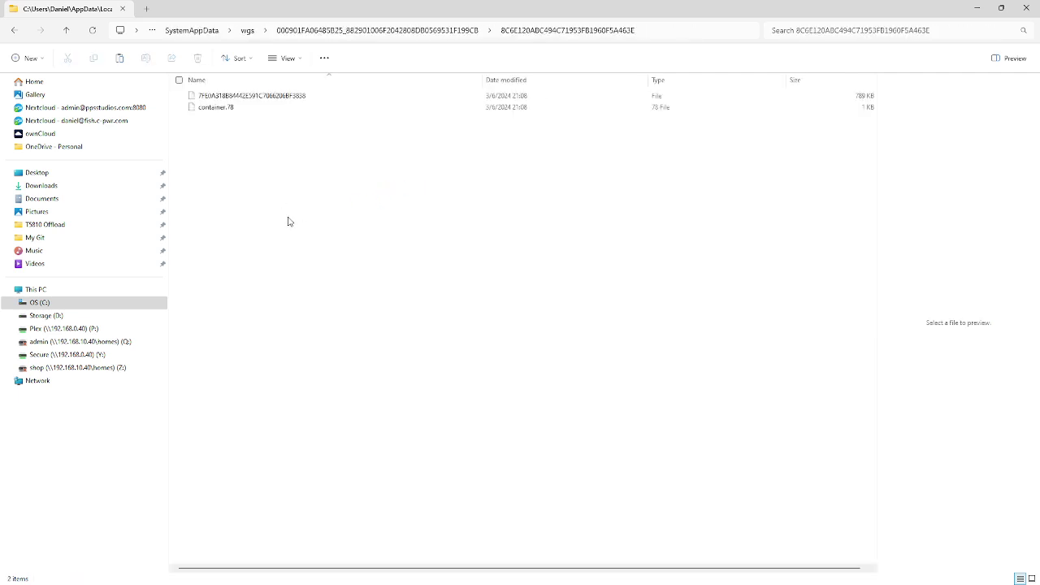
Step: Paste the Steam Player.sav here and rename the original container save with a .bak extension
{"action": "key", "text": "ctrl+v"}
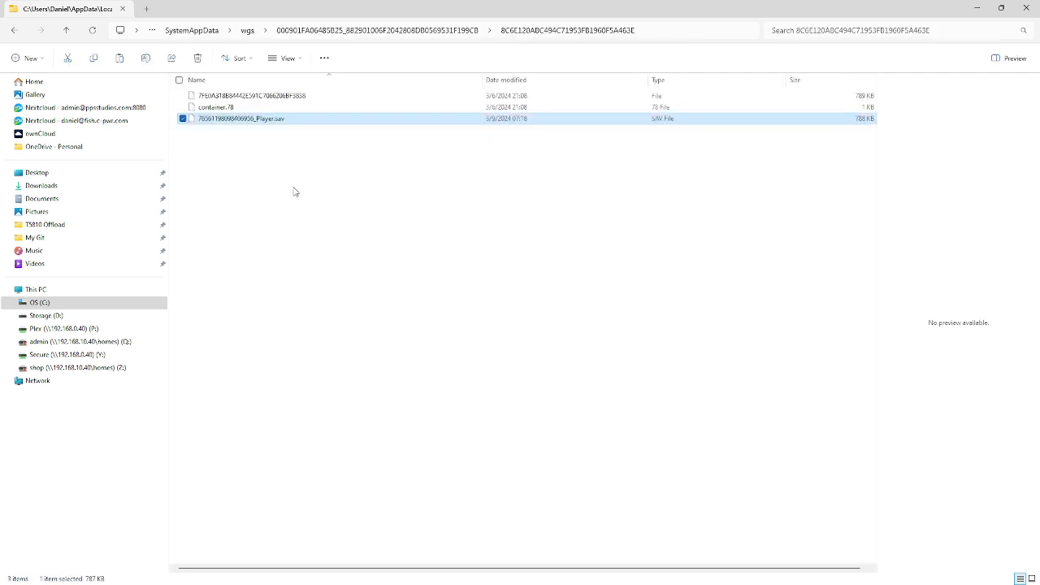
{"action": "left_click", "coordinate": [284, 97]}
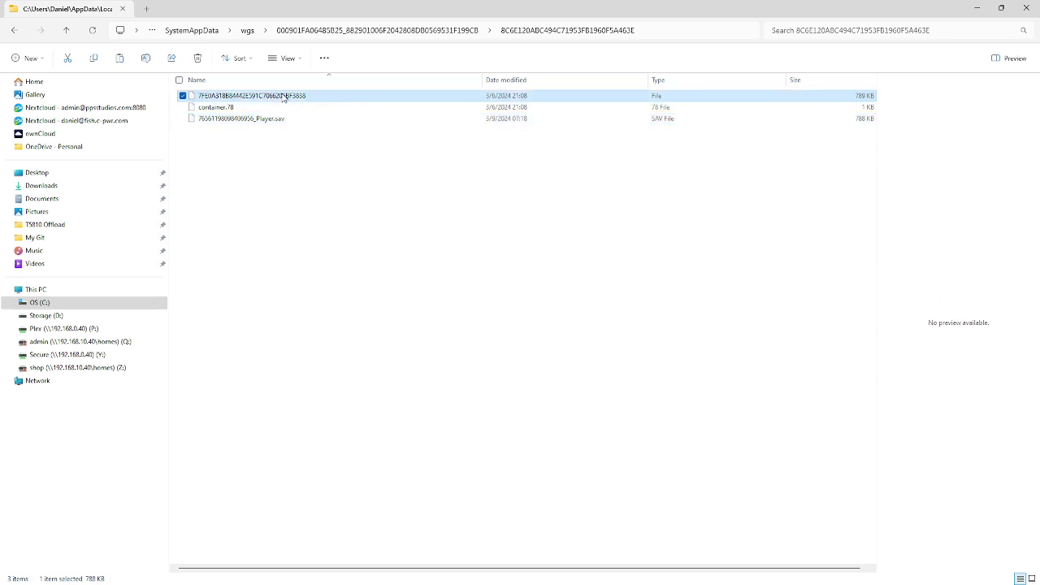
{"action": "left_click", "coordinate": [244, 122]}
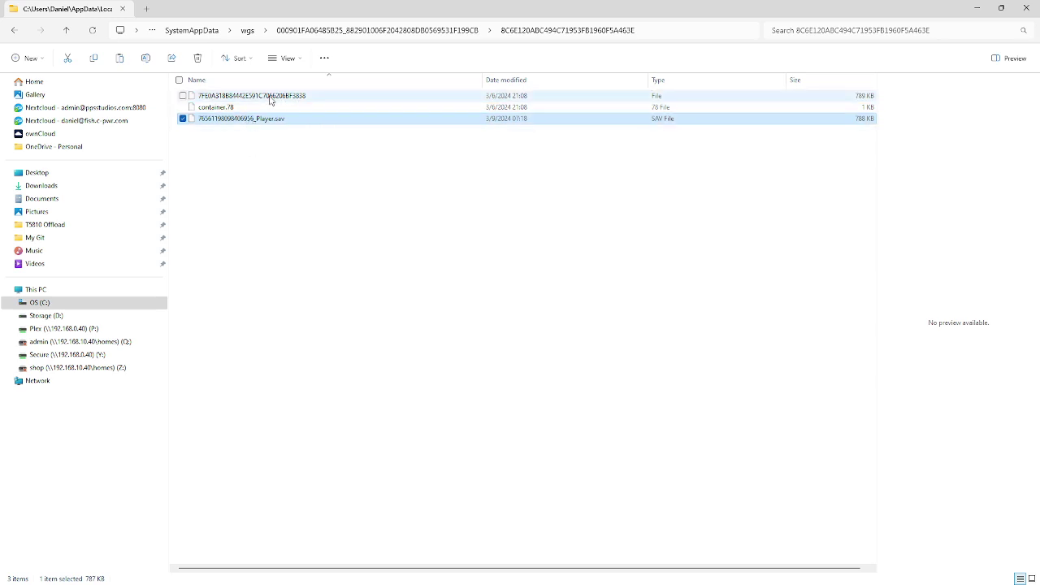
{"action": "left_click", "coordinate": [270, 99]}
{"action": "left_click", "coordinate": [271, 101]}
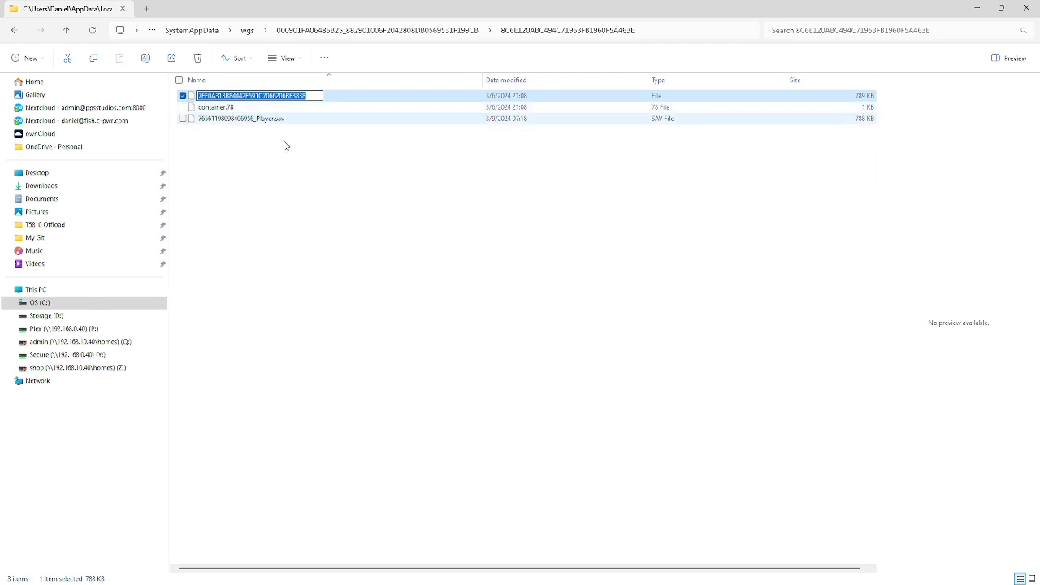
{"action": "key", "text": "Escape"}
{"action": "key", "text": "F2"}
{"action": "key", "text": "ctrl+c"}
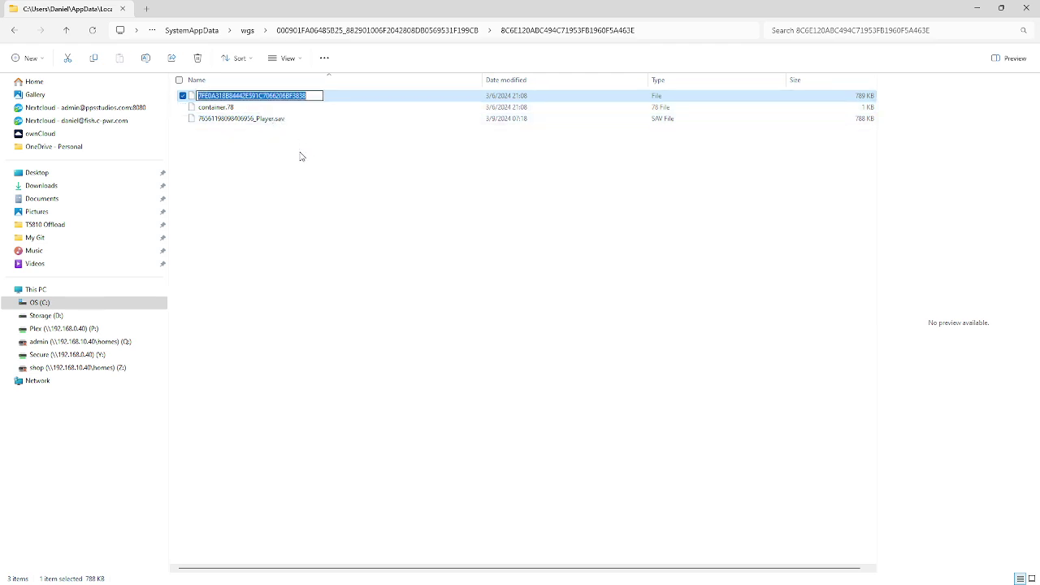
{"action": "key", "text": "End"}
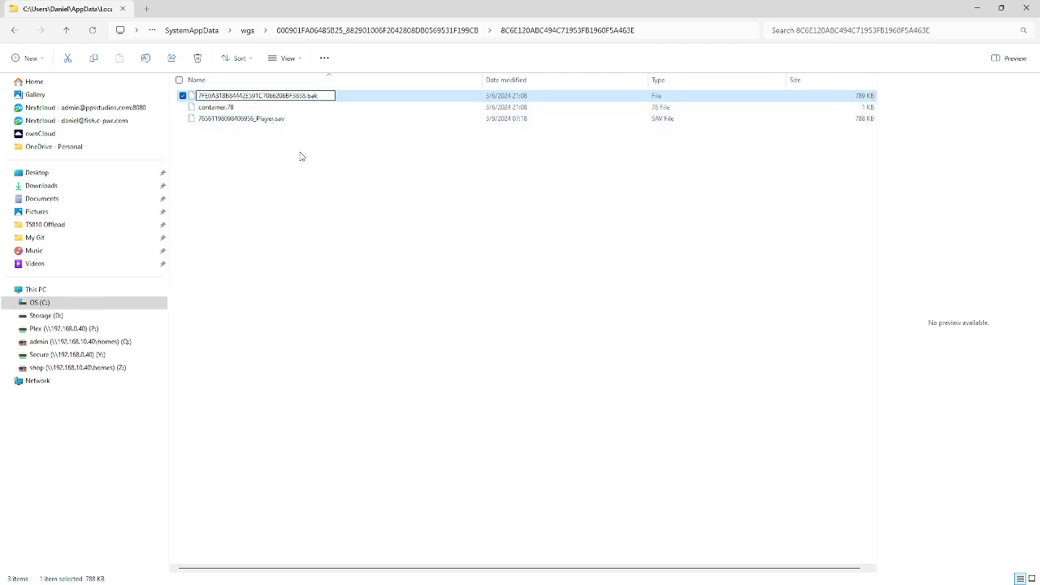
{"action": "key", "text": "Return"}
Step: Rename Player.sav to the original save's extensionless name and accept the extension warning
{"action": "key", "text": "End"}
{"action": "key", "text": "F2"}
{"action": "key", "text": "ctrl+v"}
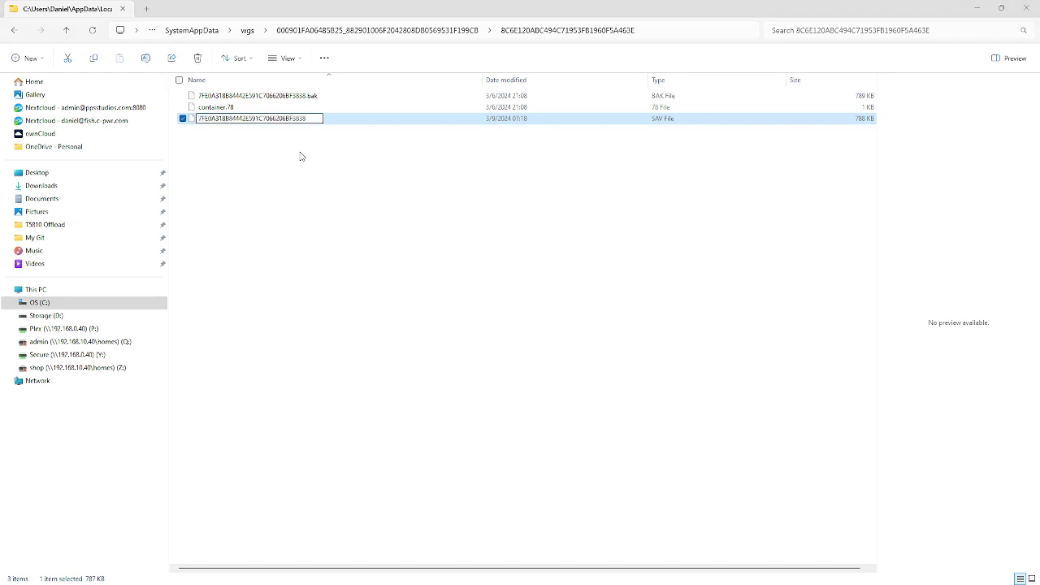
{"action": "key", "text": "Return"}
{"action": "key", "text": "Return"}
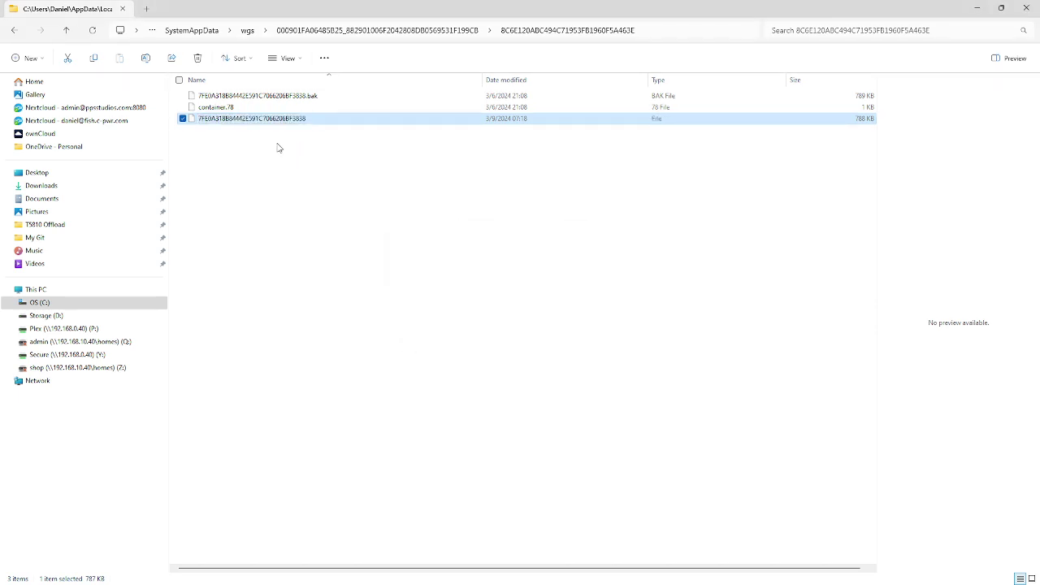